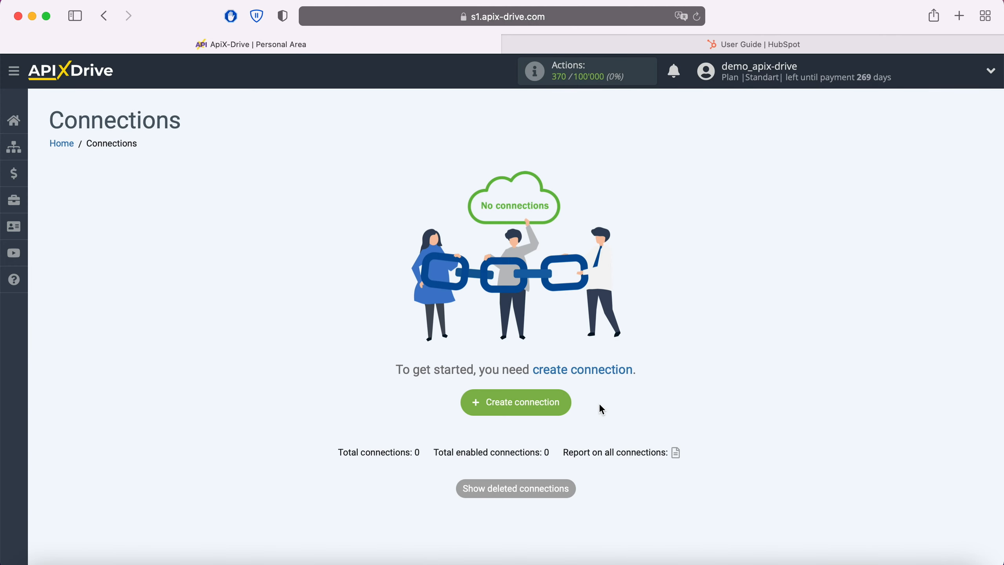
Step: Create a new connection and set Facebook as its data source system
{"action": "left_click", "coordinate": [563, 404]}
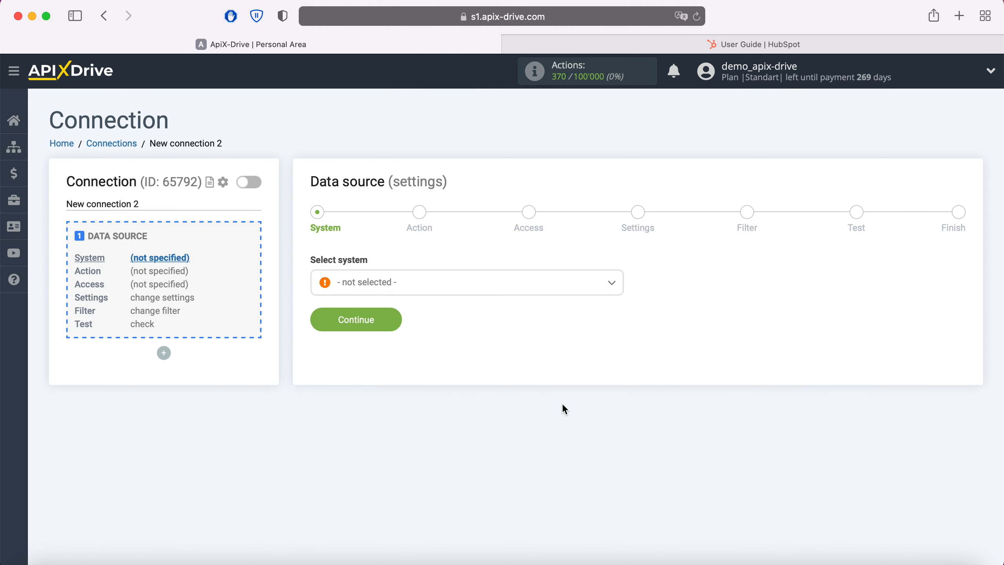
{"action": "left_click", "coordinate": [455, 290]}
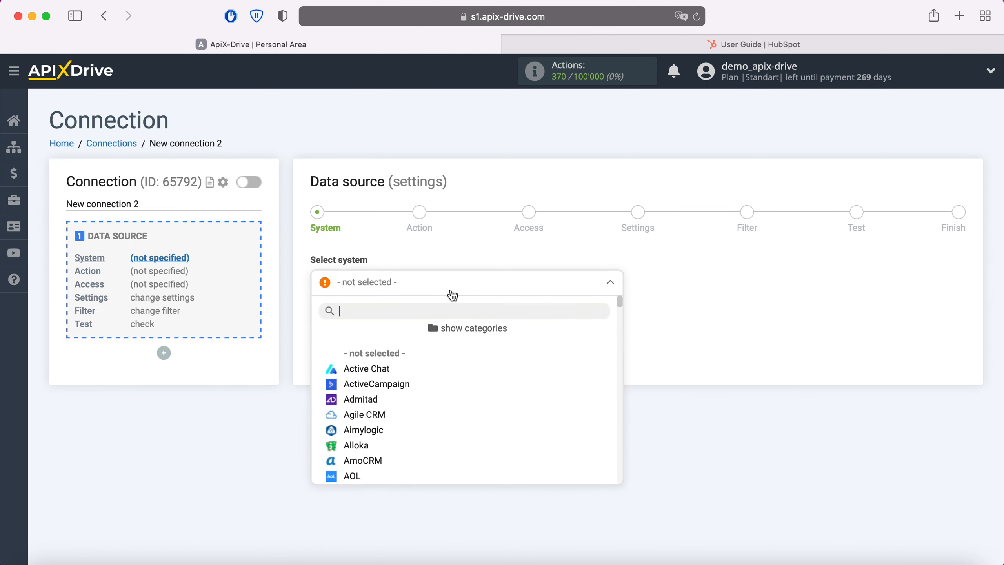
{"action": "scroll", "coordinate": [460, 417], "scroll_direction": "down", "scroll_amount": 15}
{"action": "scroll", "coordinate": [460, 417], "scroll_direction": "down", "scroll_amount": 10}
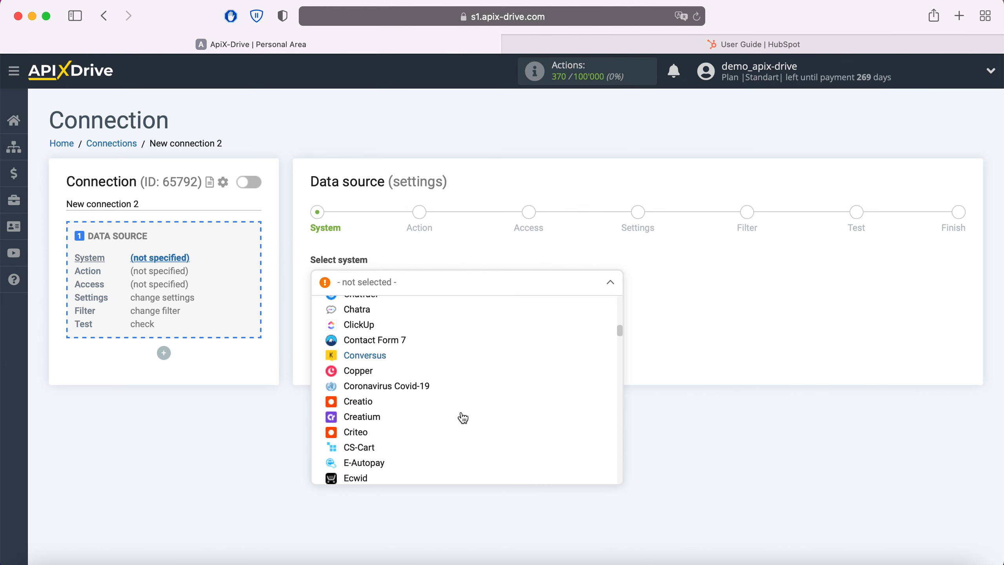
{"action": "left_click", "coordinate": [369, 418]}
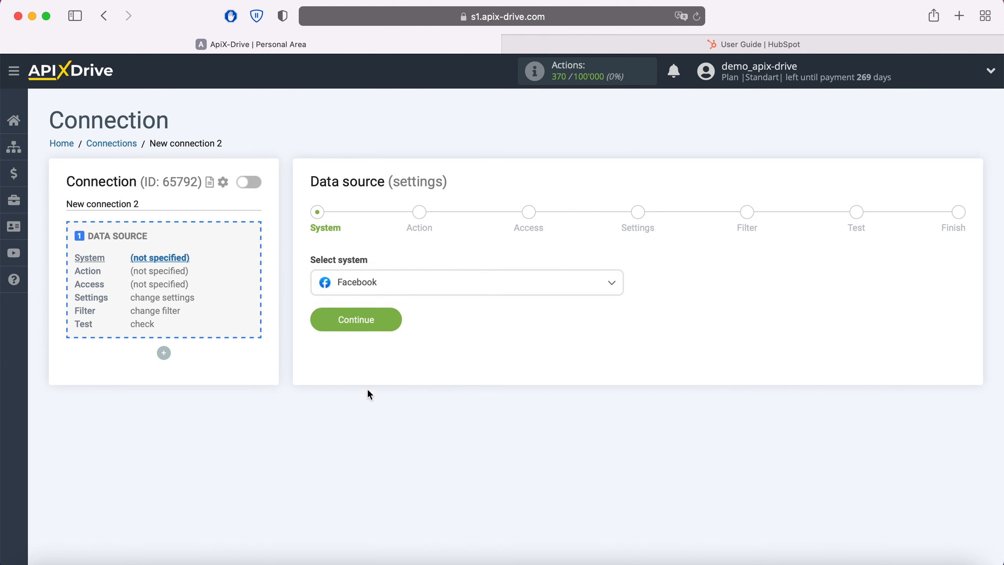
{"action": "left_click", "coordinate": [393, 320]}
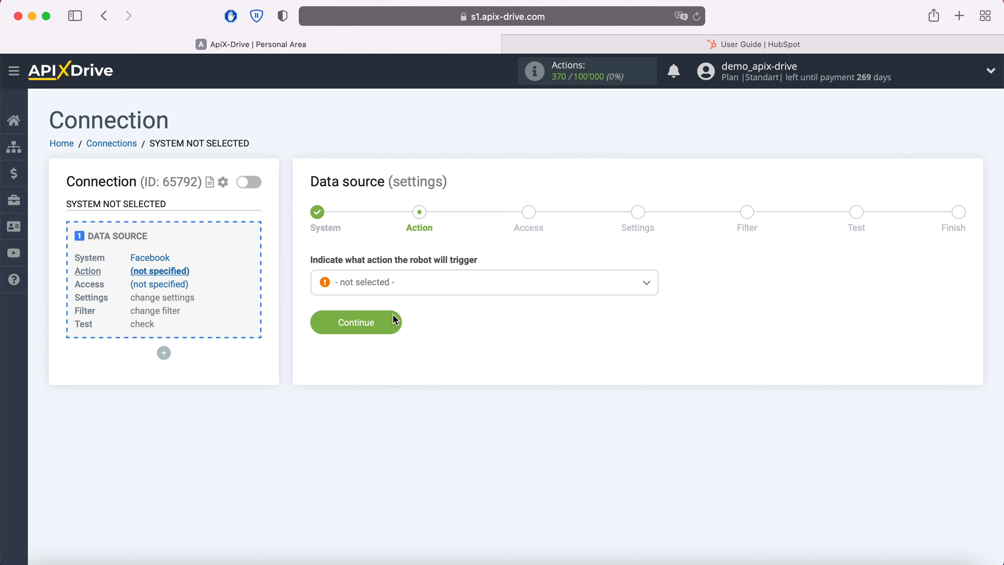
Step: Set the Facebook data source action to Get Leads (new) and continue to access
{"action": "left_click", "coordinate": [415, 286]}
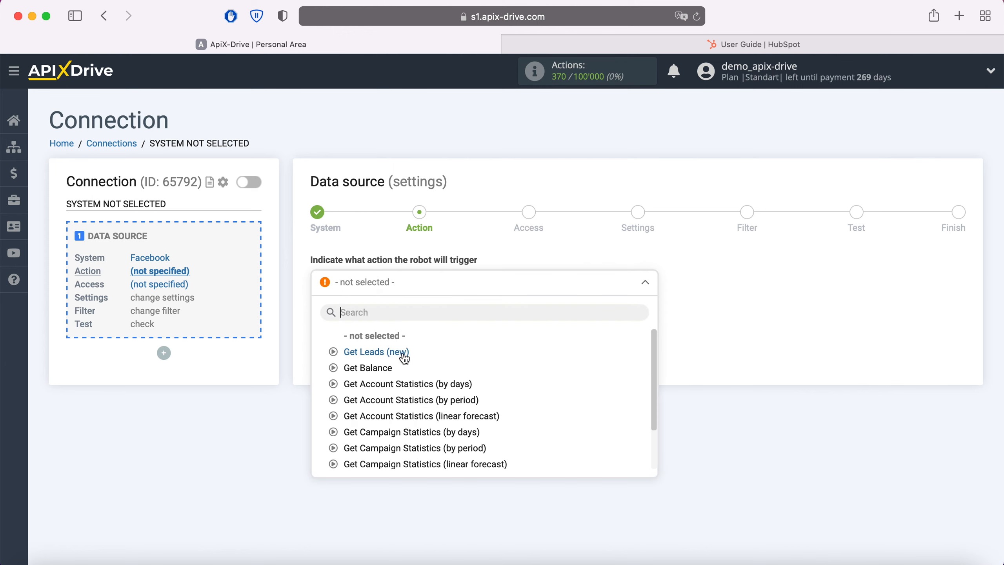
{"action": "left_click", "coordinate": [404, 358]}
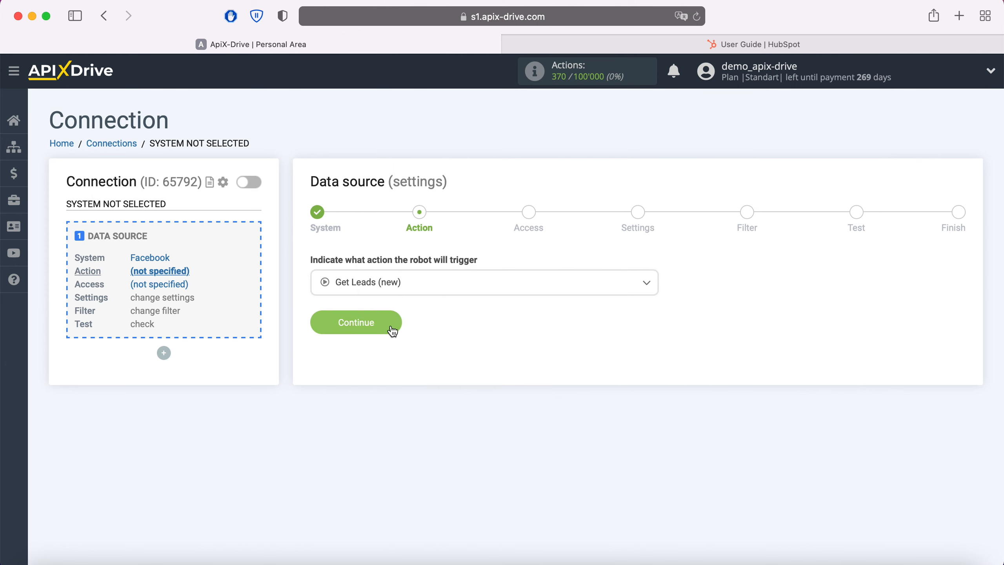
{"action": "left_click", "coordinate": [390, 322]}
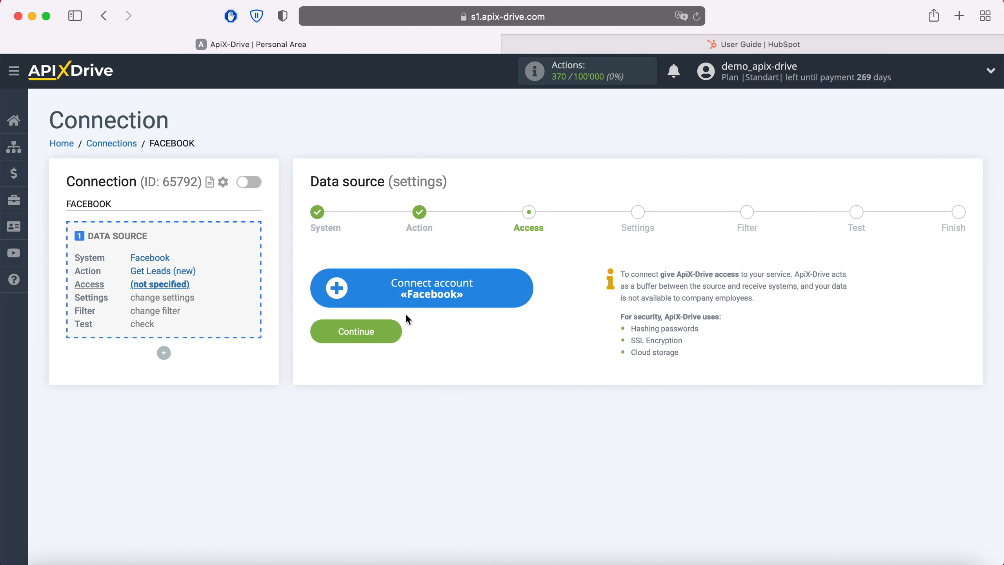
Step: Start connecting a Facebook account and log in with the saved e-mail and password
{"action": "left_click", "coordinate": [521, 288]}
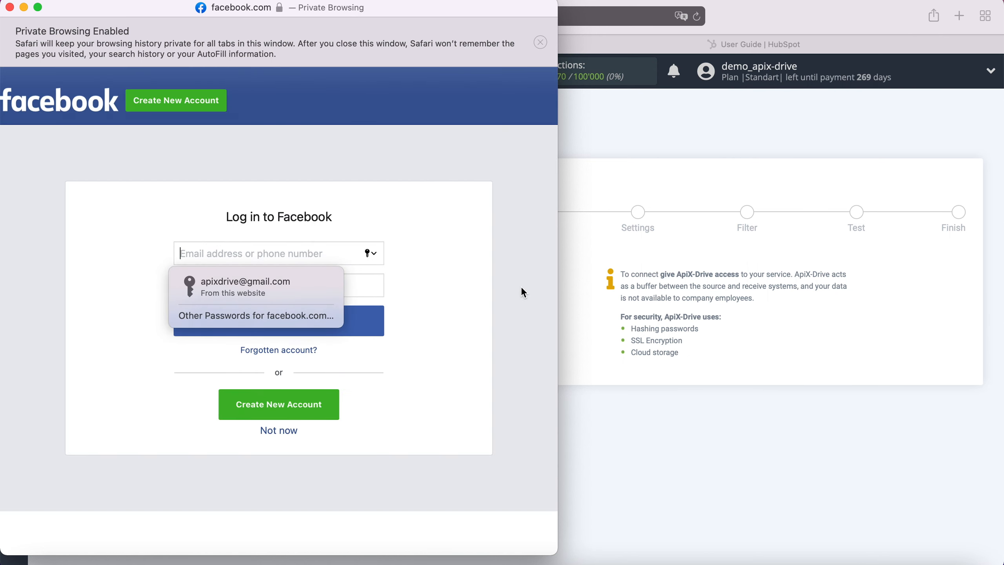
{"action": "left_click", "coordinate": [289, 287]}
{"action": "left_click", "coordinate": [313, 321]}
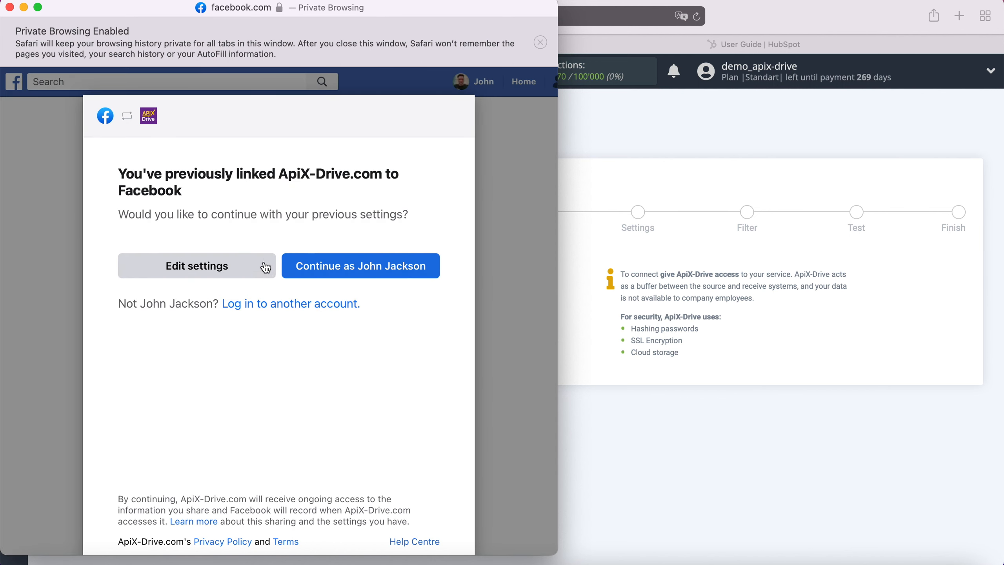
Step: Edit the Facebook link settings, authorise both lead-form pages with all permissions, and continue with the connected account as source login
{"action": "left_click", "coordinate": [265, 266]}
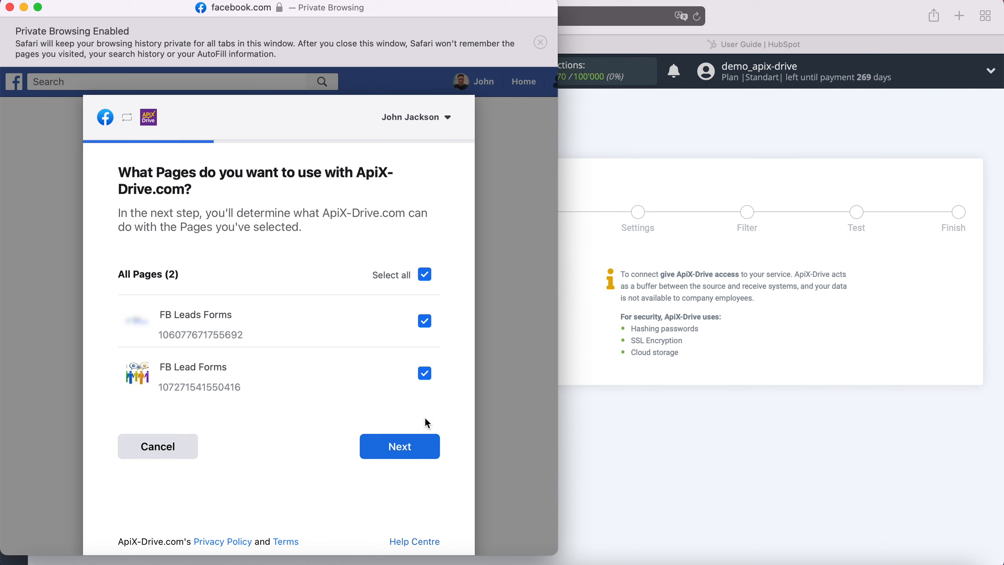
{"action": "left_click", "coordinate": [433, 446]}
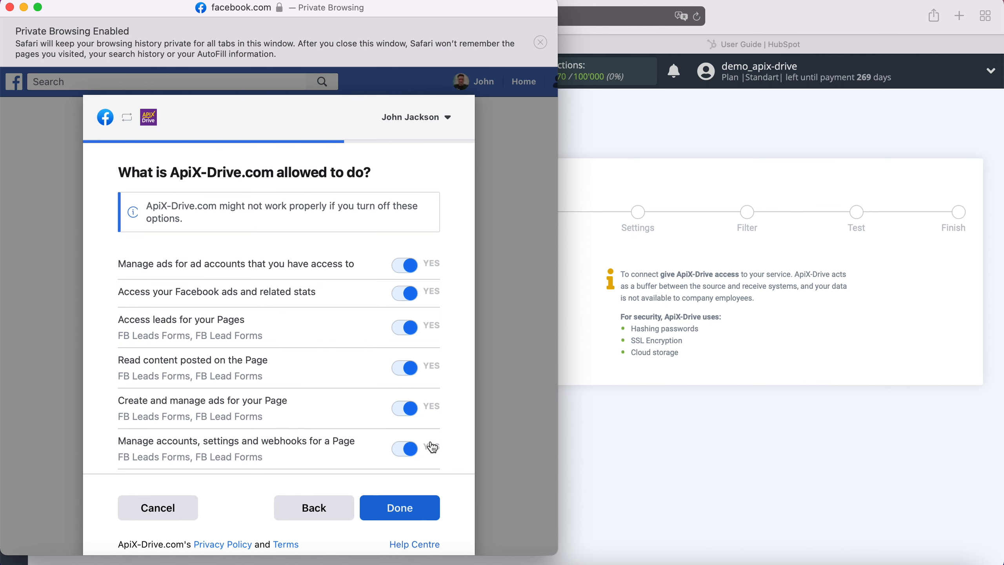
{"action": "left_click", "coordinate": [427, 512]}
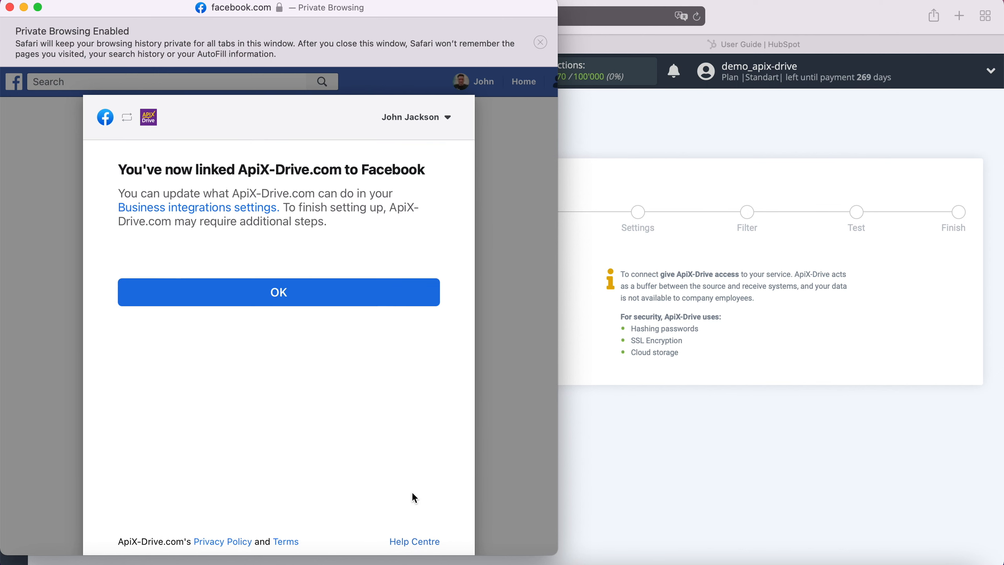
{"action": "left_click", "coordinate": [278, 298]}
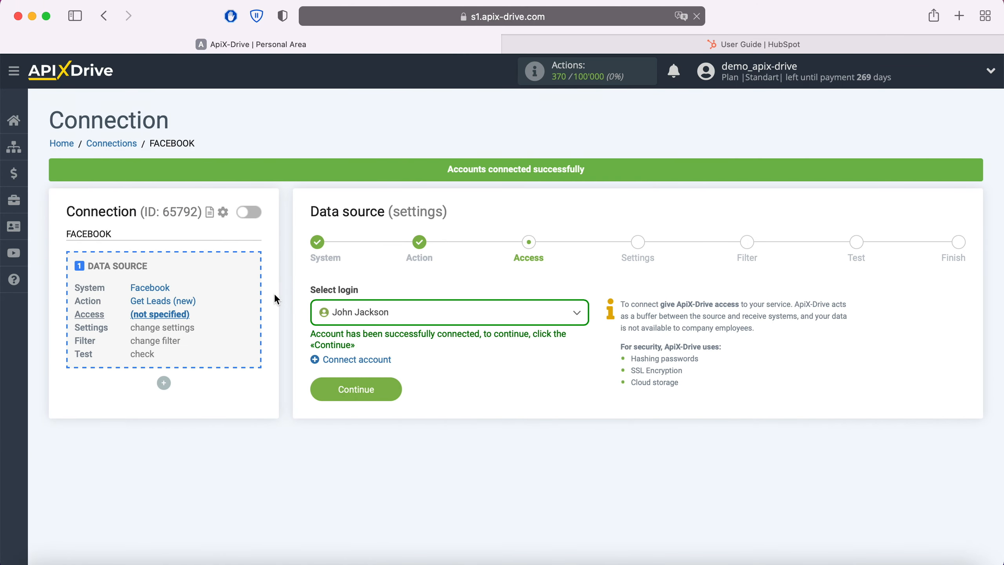
{"action": "left_click", "coordinate": [560, 313]}
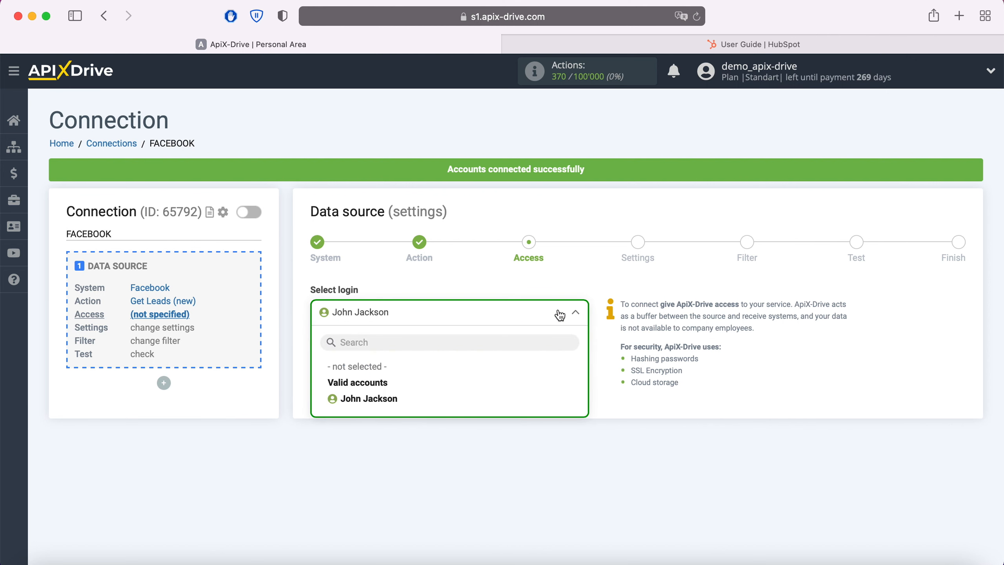
{"action": "left_click", "coordinate": [415, 398]}
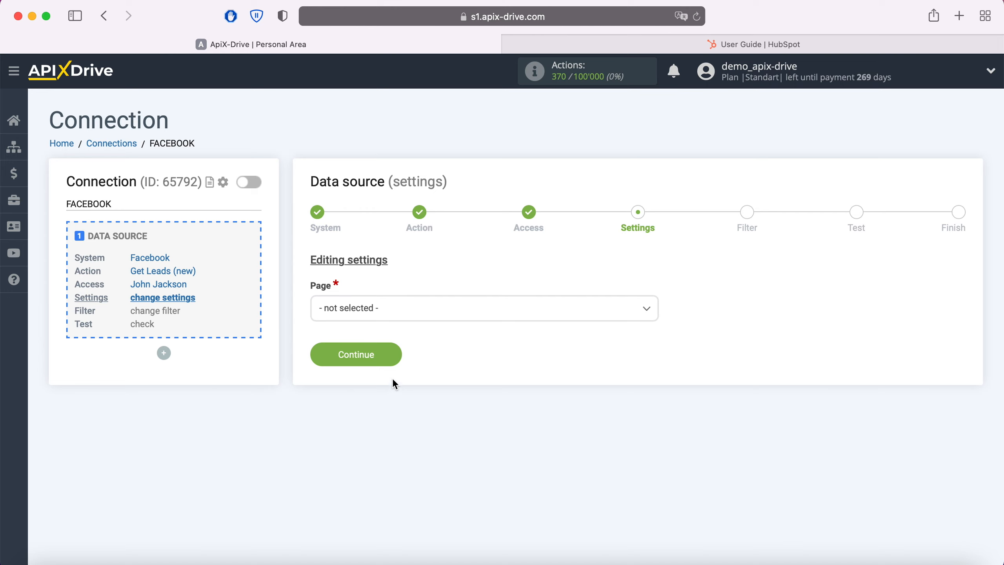
Step: Set the source page to FB Leads Forms, choose individual form selection, and include only FB Lead Form 20.05.2021
{"action": "left_click", "coordinate": [395, 310]}
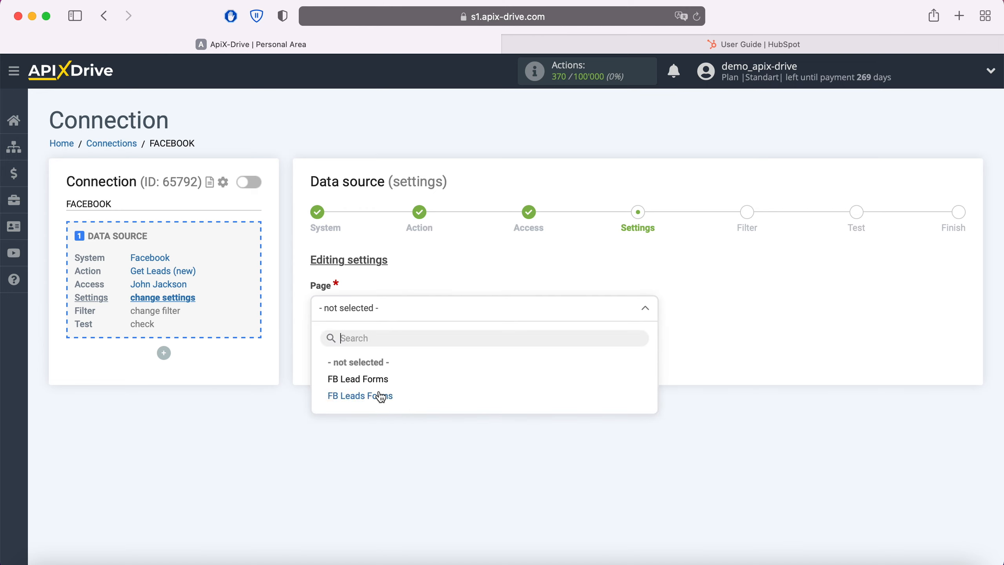
{"action": "left_click", "coordinate": [381, 395]}
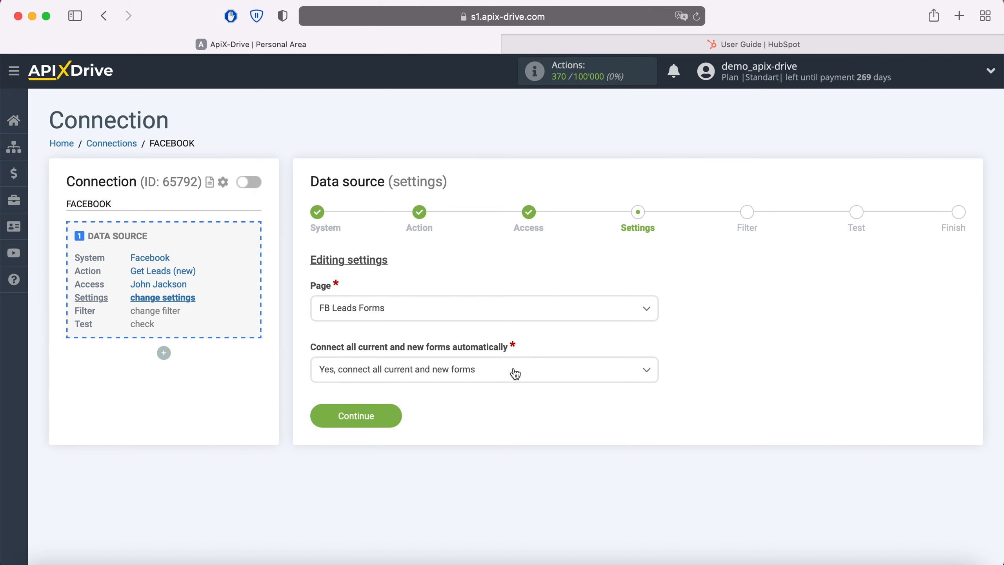
{"action": "left_click", "coordinate": [513, 374]}
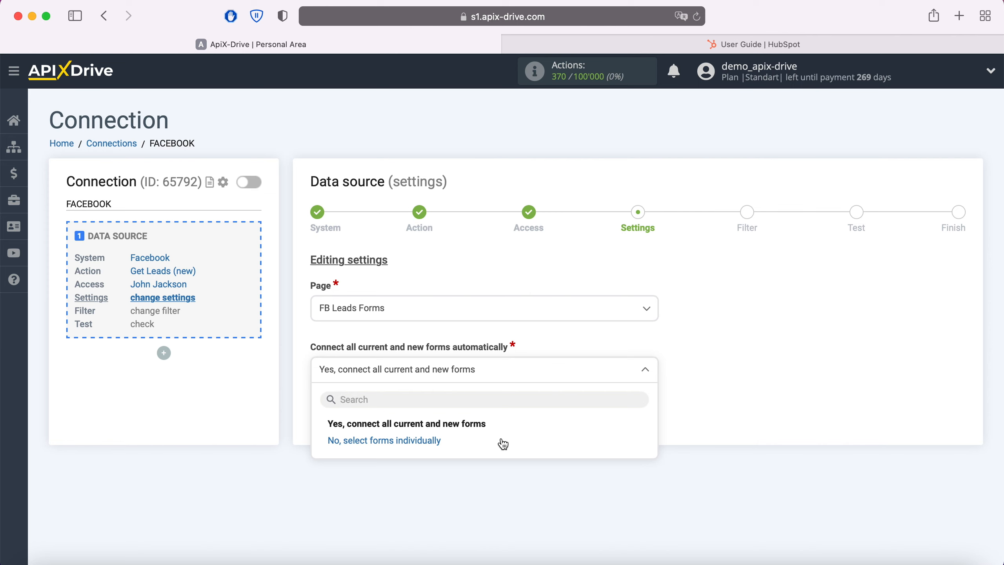
{"action": "left_click", "coordinate": [503, 443]}
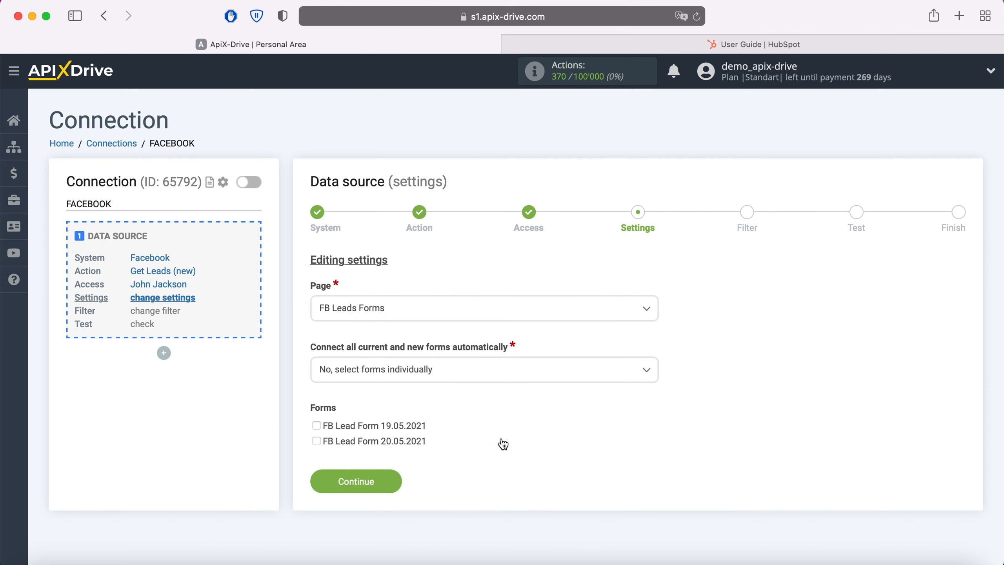
{"action": "left_click", "coordinate": [317, 441]}
{"action": "left_click", "coordinate": [386, 475]}
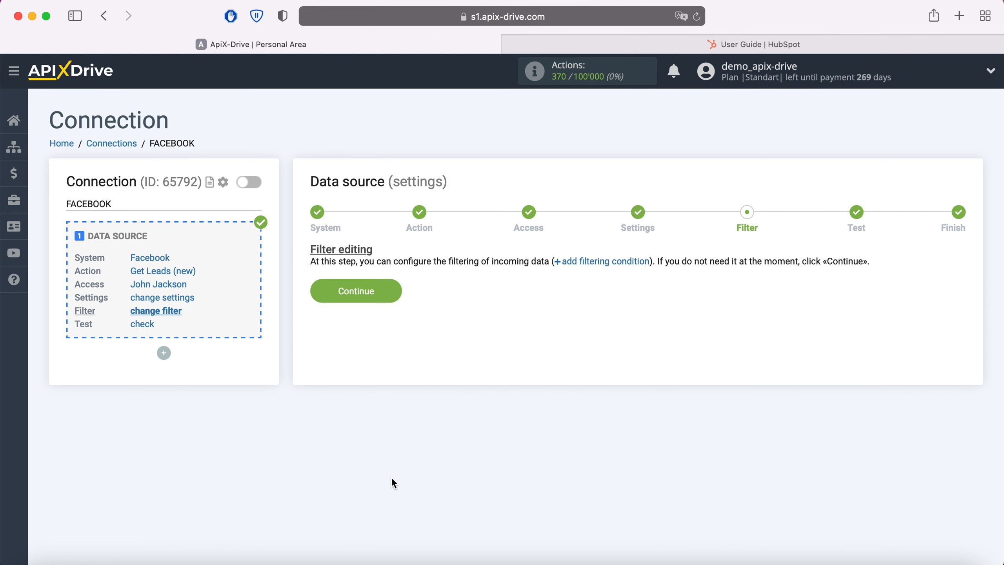
Step: Continue without a filter and accept the Facebook test data to finish the data source setup
{"action": "left_click", "coordinate": [387, 295]}
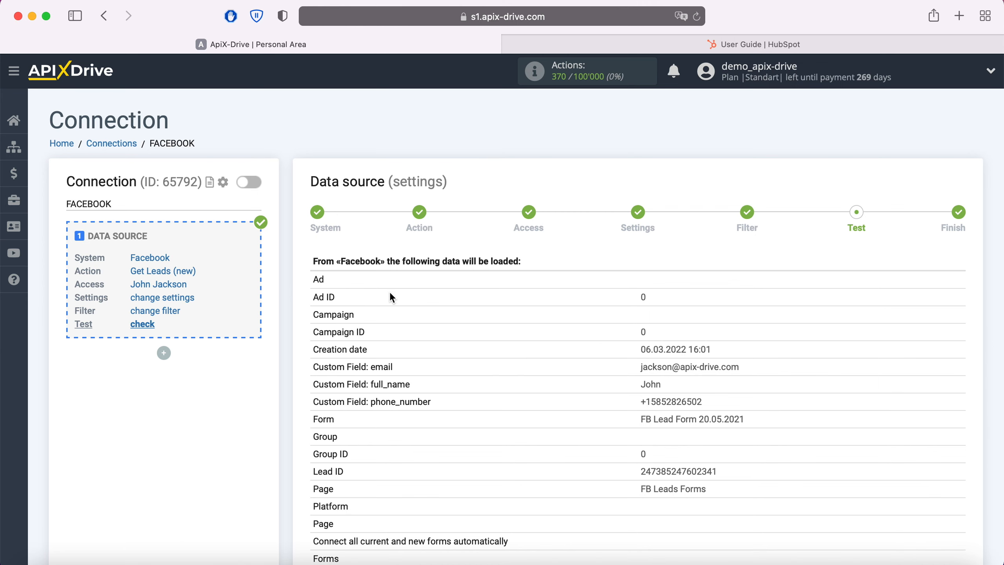
{"action": "scroll", "coordinate": [390, 293], "scroll_direction": "down", "scroll_amount": 3}
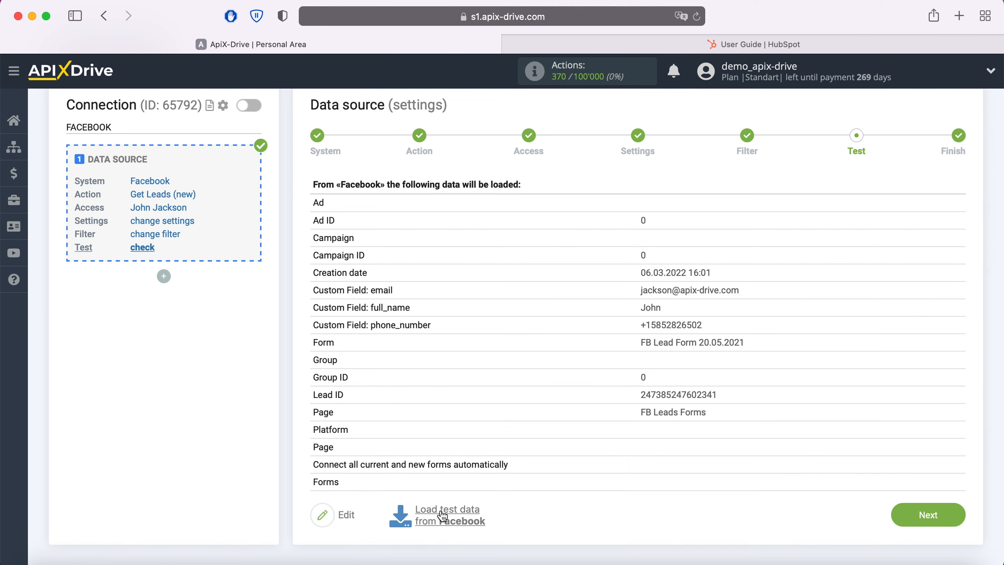
{"action": "left_click", "coordinate": [957, 514]}
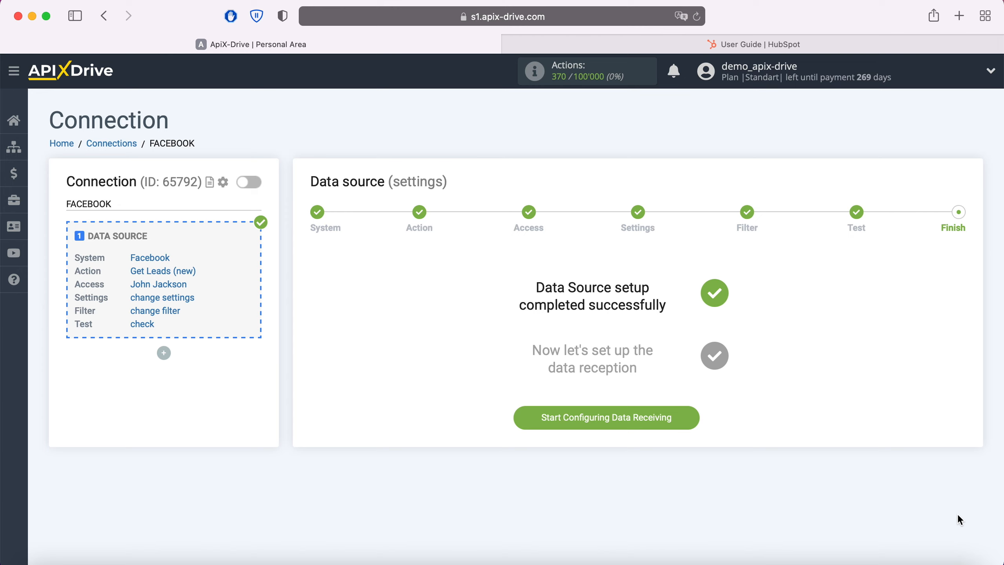
Step: Start configuring data receiving and set Hubspot as the data destination system
{"action": "left_click", "coordinate": [691, 420]}
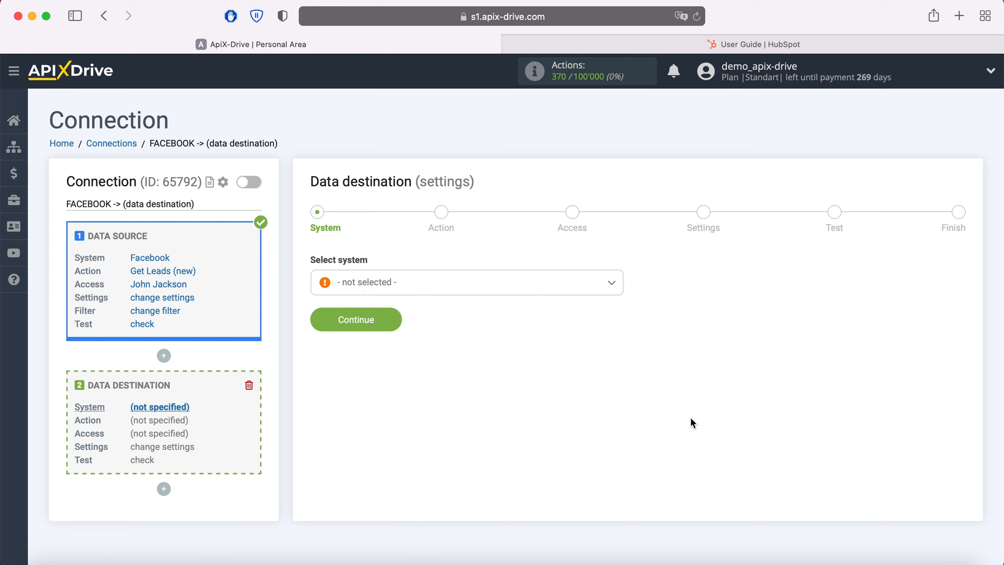
{"action": "left_click", "coordinate": [498, 291]}
{"action": "scroll", "coordinate": [502, 417], "scroll_direction": "down", "scroll_amount": 6}
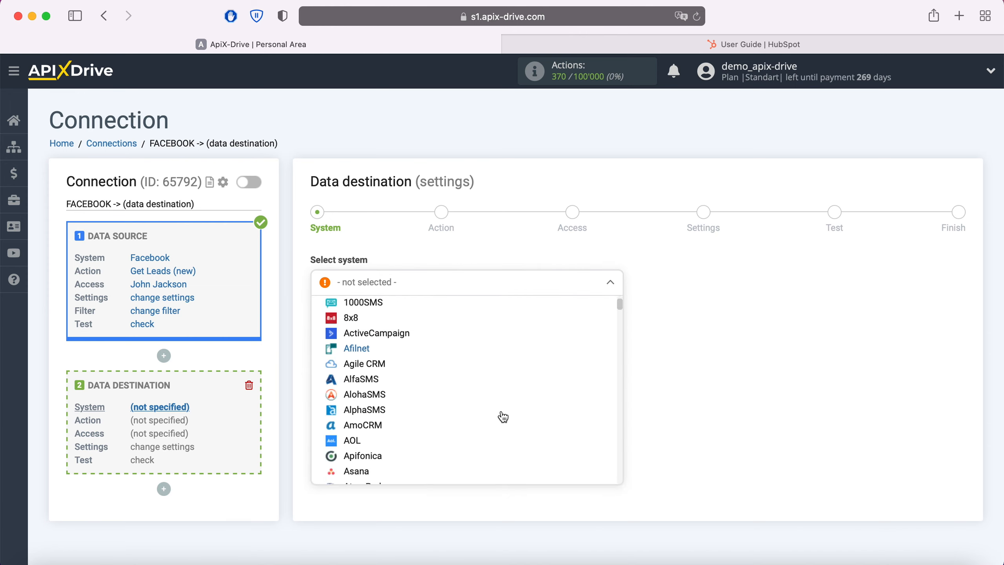
{"action": "scroll", "coordinate": [503, 416], "scroll_direction": "down", "scroll_amount": 15}
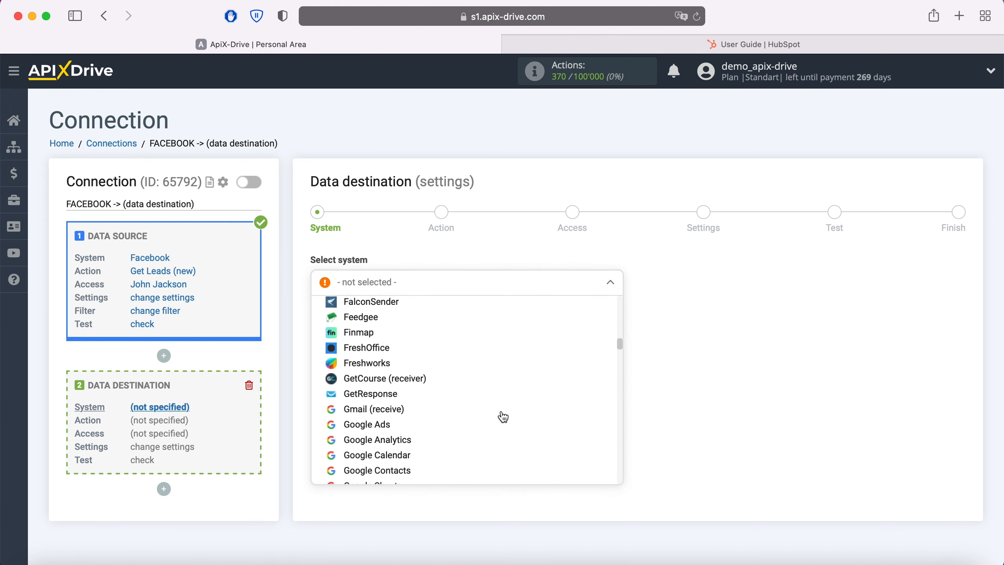
{"action": "left_click", "coordinate": [362, 429]}
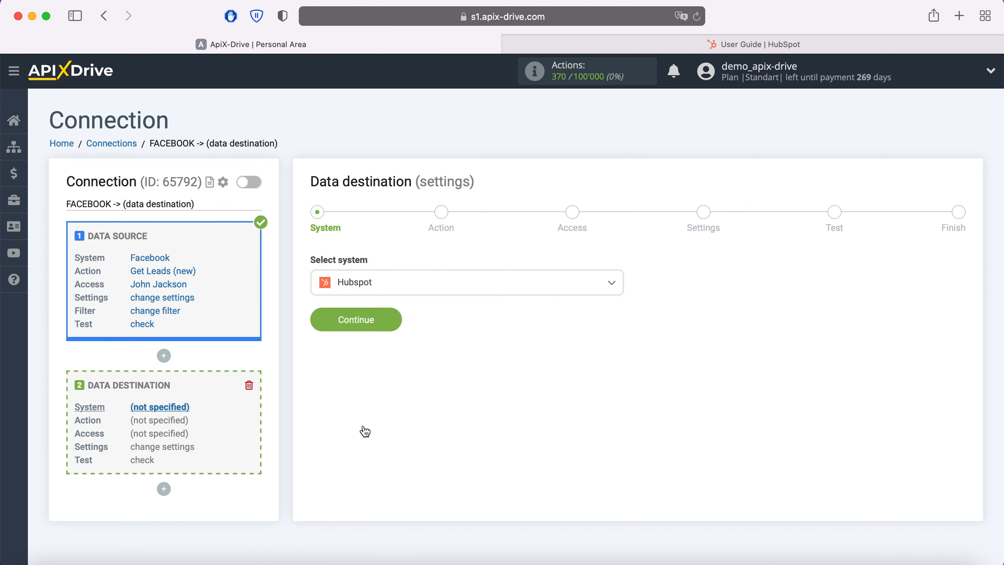
{"action": "left_click", "coordinate": [391, 327]}
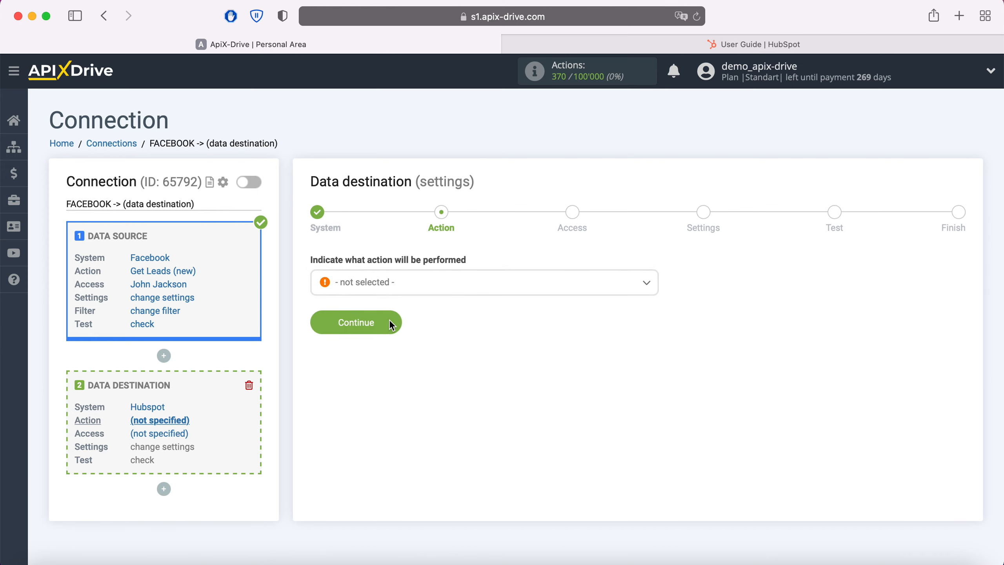
Step: Set the Hubspot destination action to Create Deal and continue to access
{"action": "left_click", "coordinate": [425, 287]}
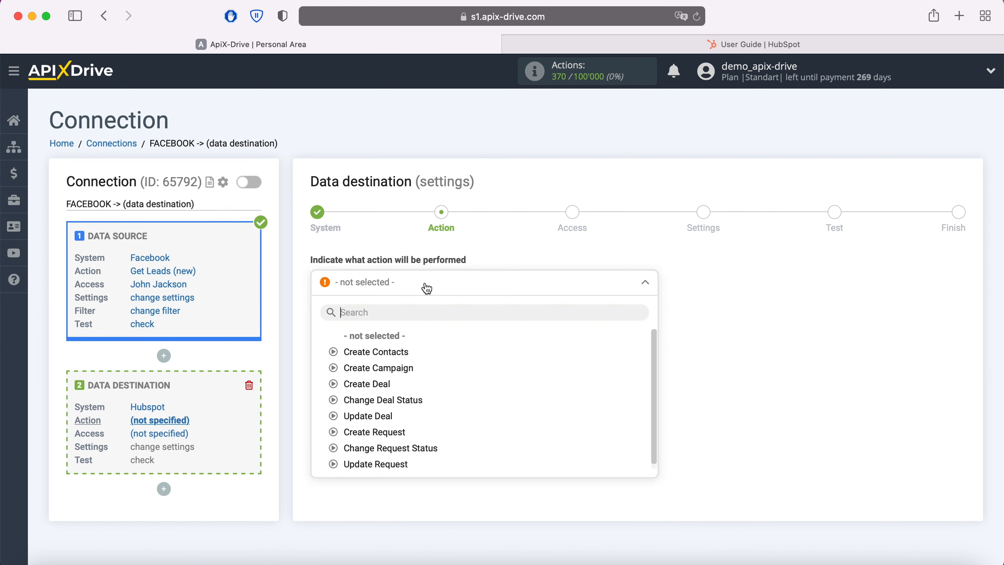
{"action": "left_click", "coordinate": [378, 384]}
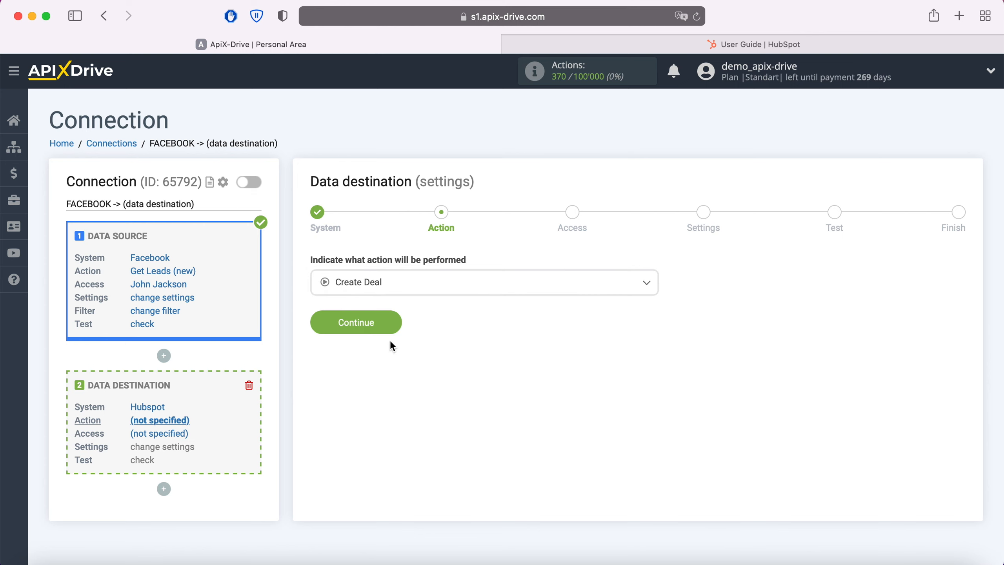
{"action": "left_click", "coordinate": [392, 328]}
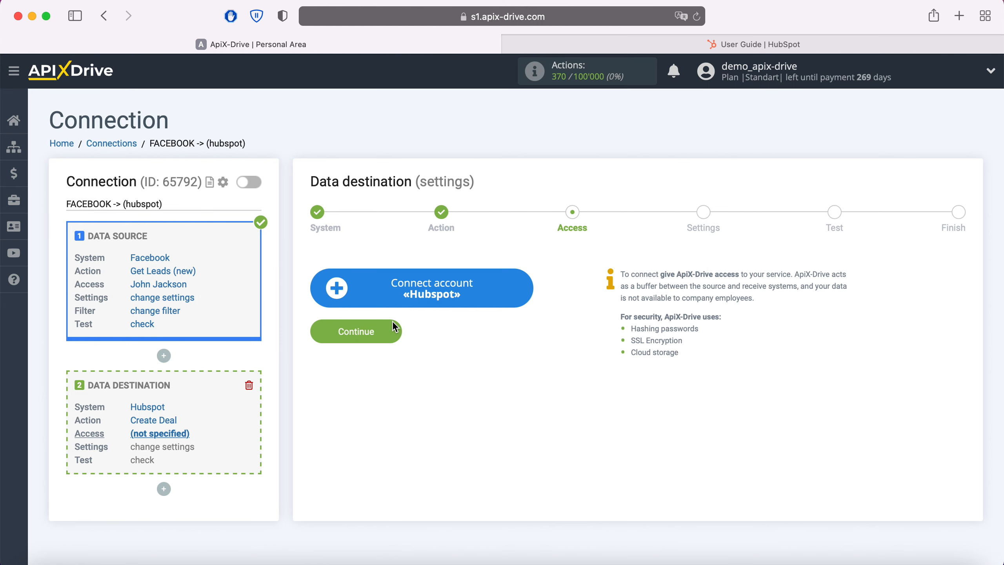
Step: Start connecting a Hubspot account, then switch to HubSpot and copy the active API key from its integration settings
{"action": "left_click", "coordinate": [525, 292]}
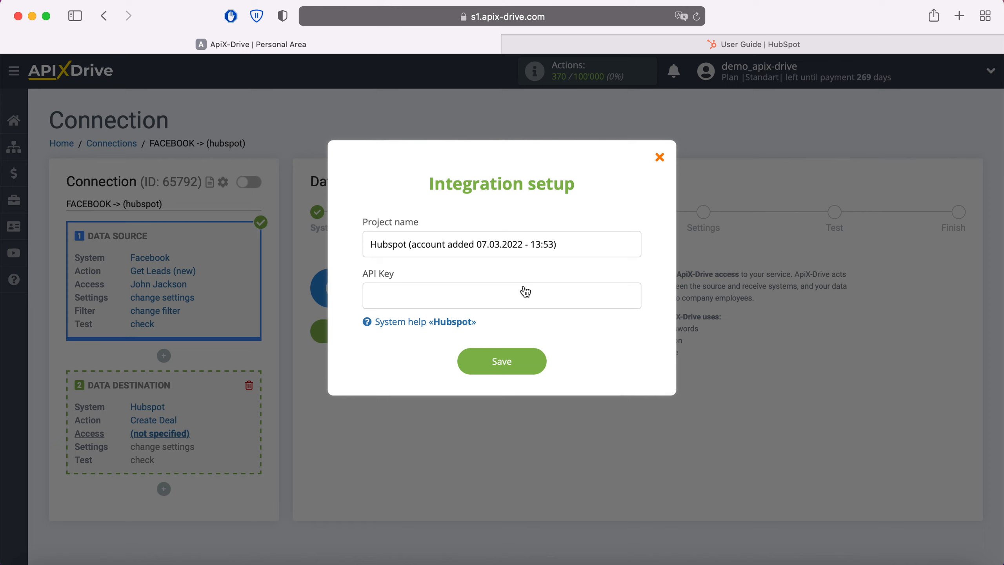
{"action": "left_click", "coordinate": [712, 44]}
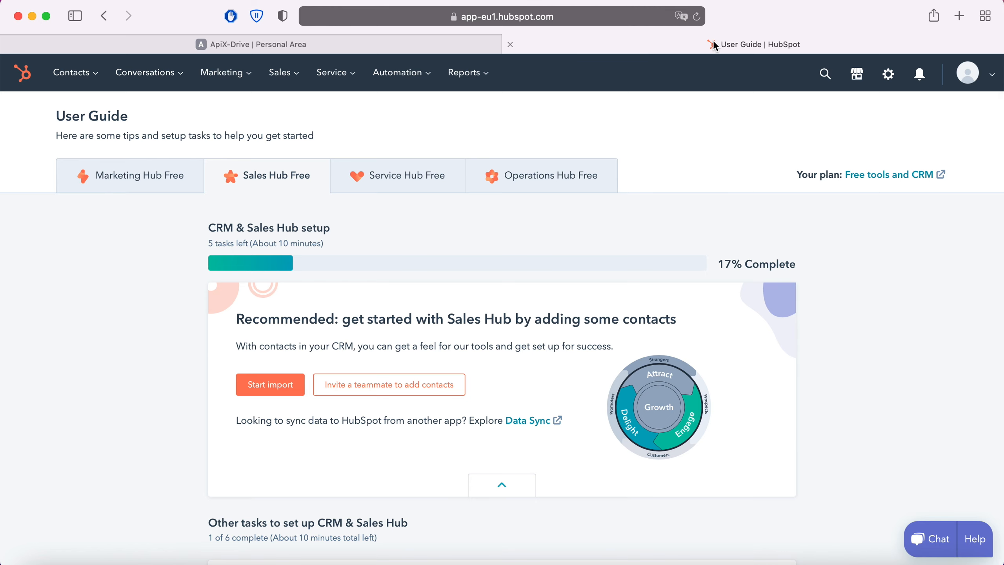
{"action": "left_click", "coordinate": [988, 76]}
{"action": "left_click", "coordinate": [913, 152]}
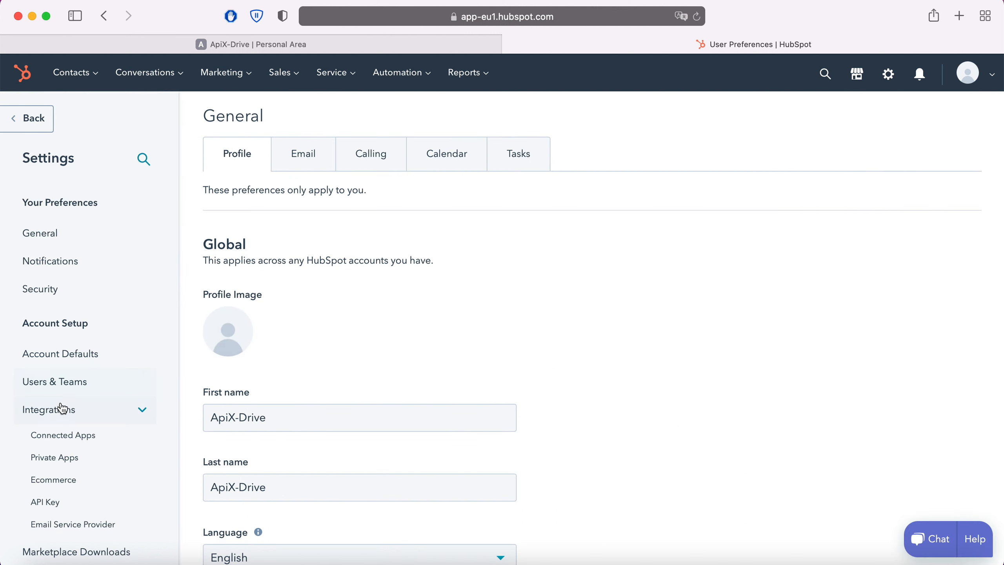
{"action": "left_click", "coordinate": [56, 502]}
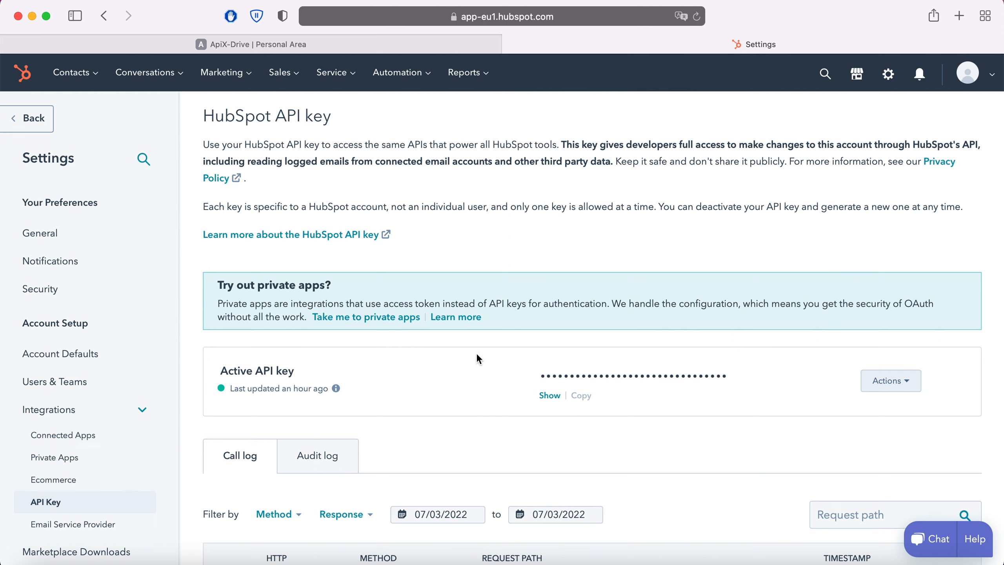
{"action": "left_click", "coordinate": [550, 395]}
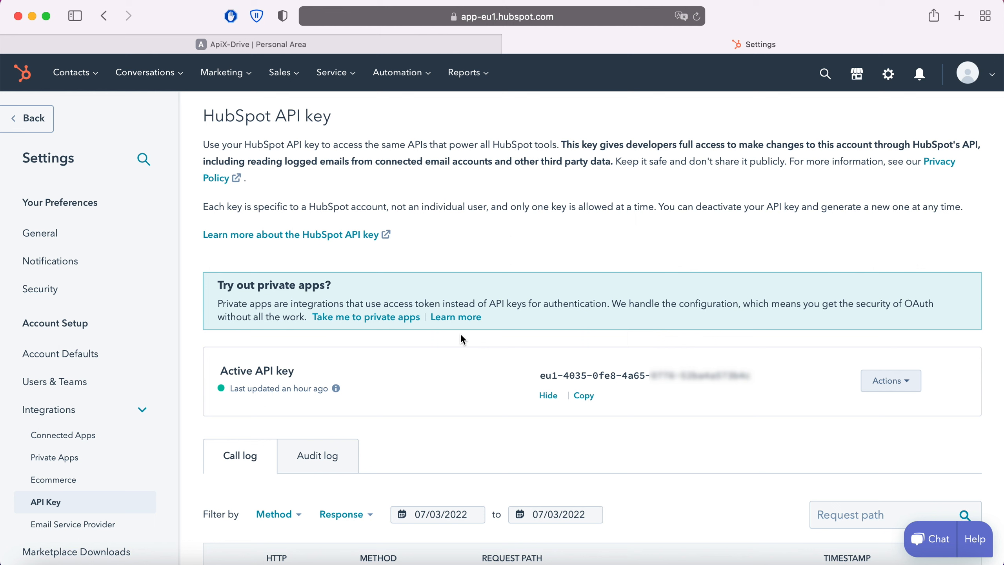
{"action": "left_click", "coordinate": [584, 395]}
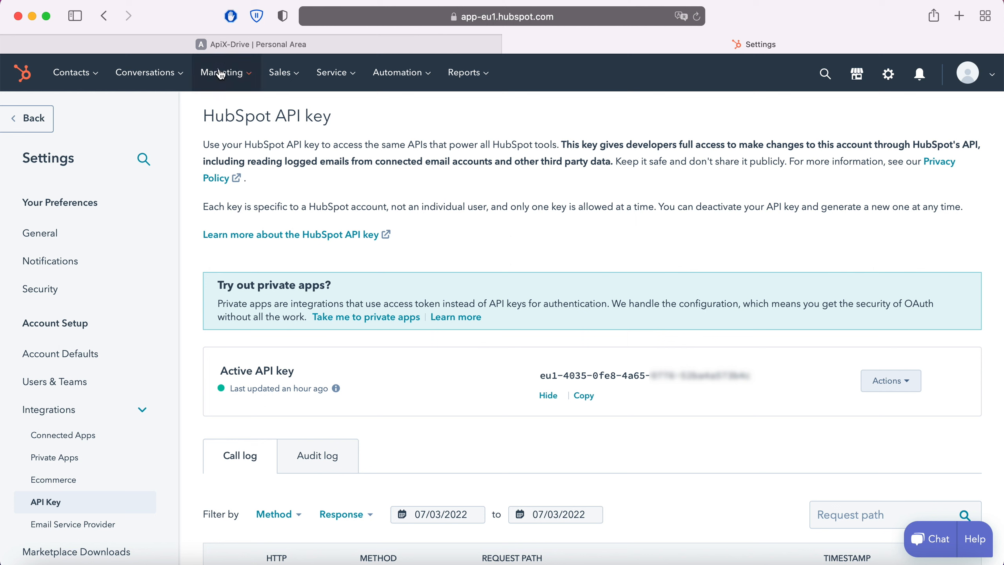
Step: Return to ApiX-Drive, paste the HubSpot API key into the integration setup, and save the account connection
{"action": "left_click", "coordinate": [221, 44]}
{"action": "right_click", "coordinate": [390, 296]}
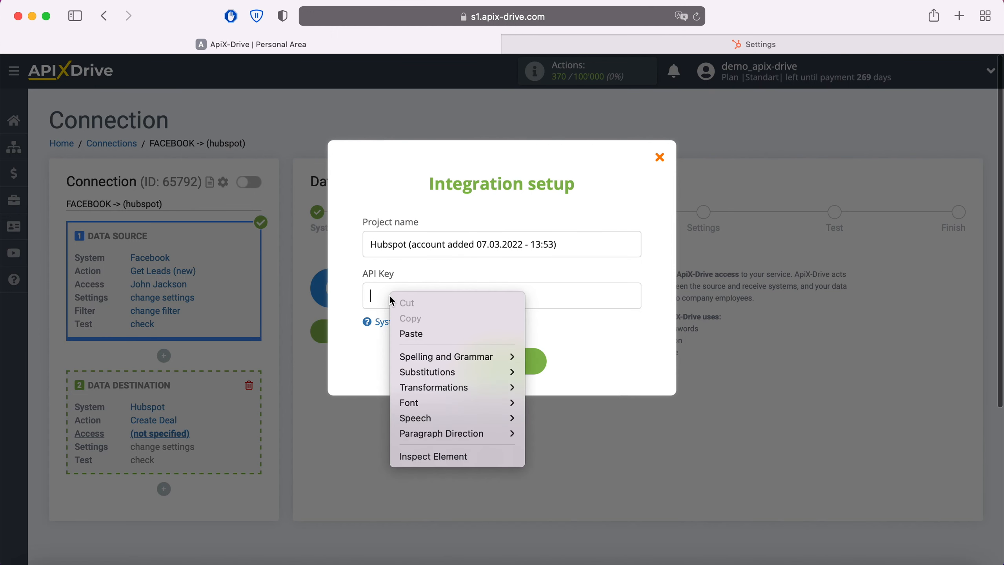
{"action": "left_click", "coordinate": [413, 333]}
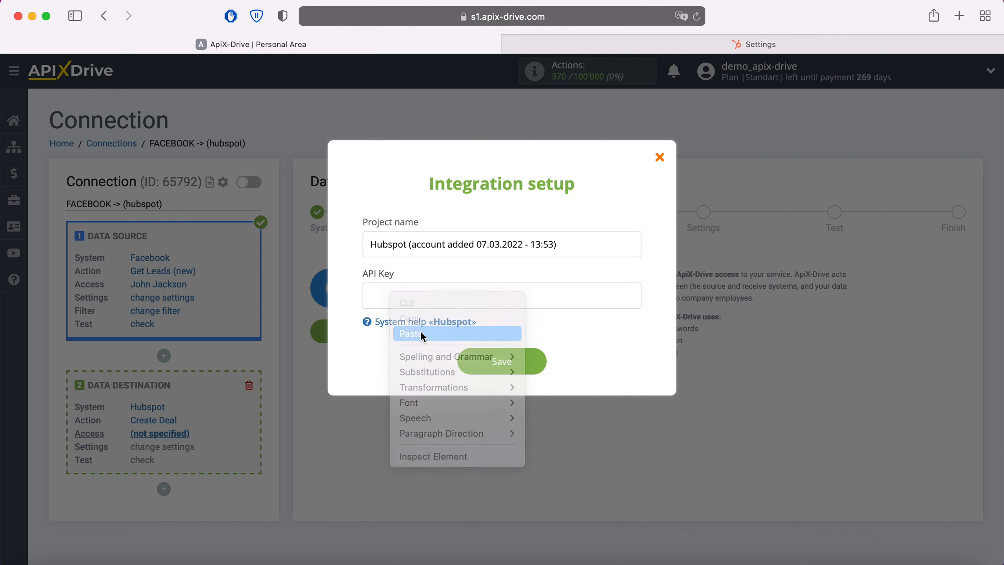
{"action": "left_click", "coordinate": [532, 362]}
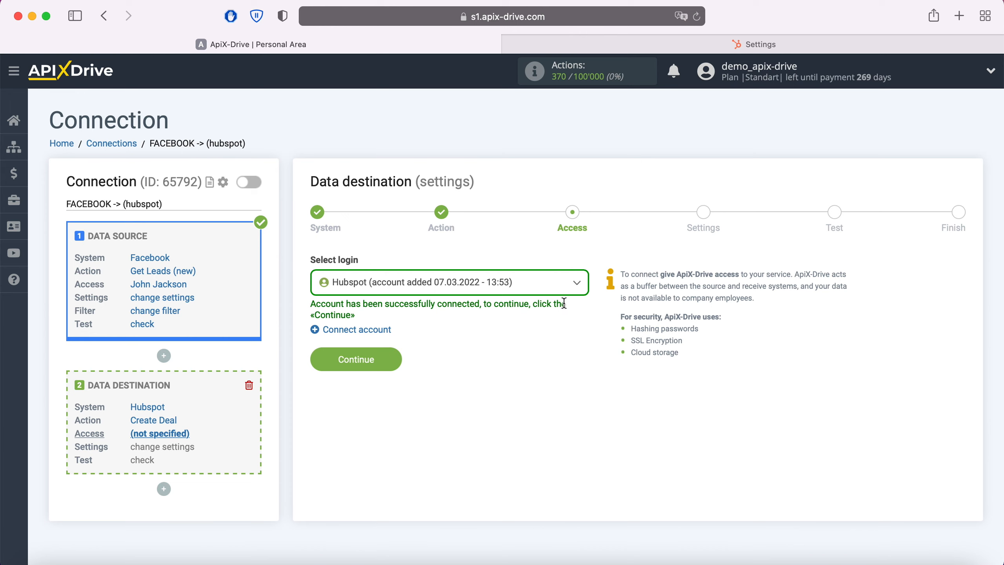
Step: Select the newly connected Hubspot account as the destination login and continue to the field settings
{"action": "left_click", "coordinate": [571, 285]}
{"action": "left_click", "coordinate": [508, 370]}
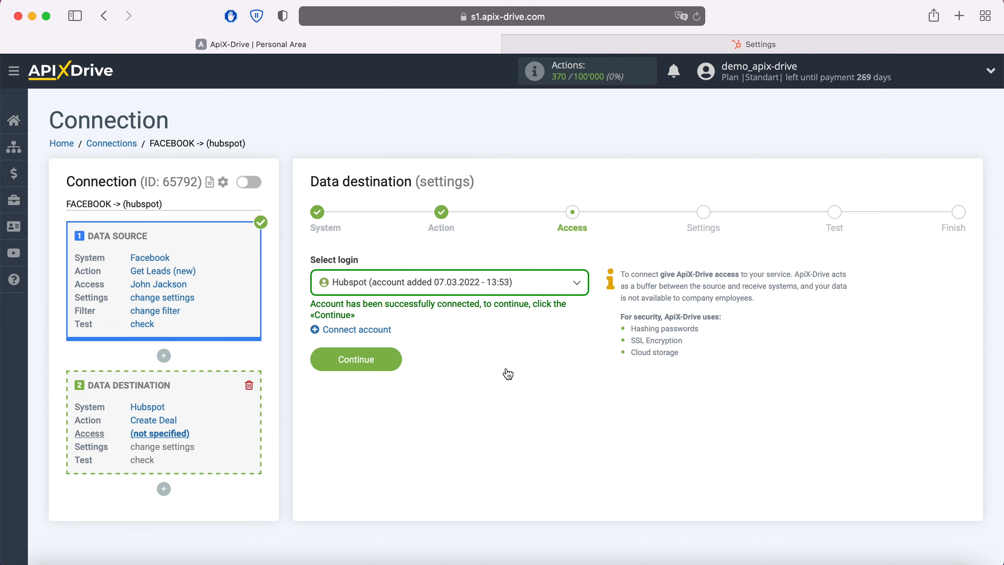
{"action": "left_click", "coordinate": [394, 358]}
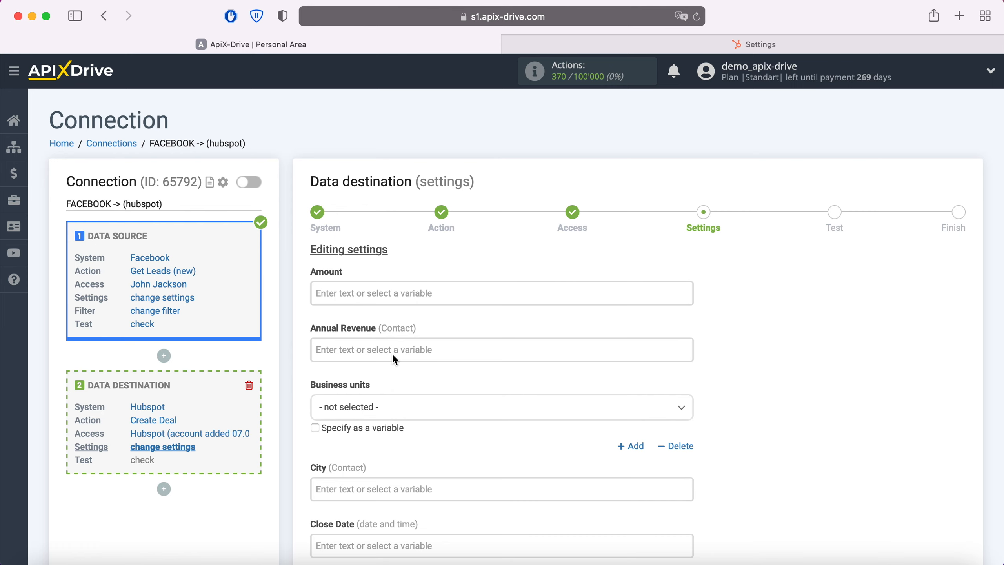
Step: Insert the Facebook full_name custom field variable into the Deal Name field
{"action": "scroll", "coordinate": [395, 360], "scroll_direction": "down", "scroll_amount": 5}
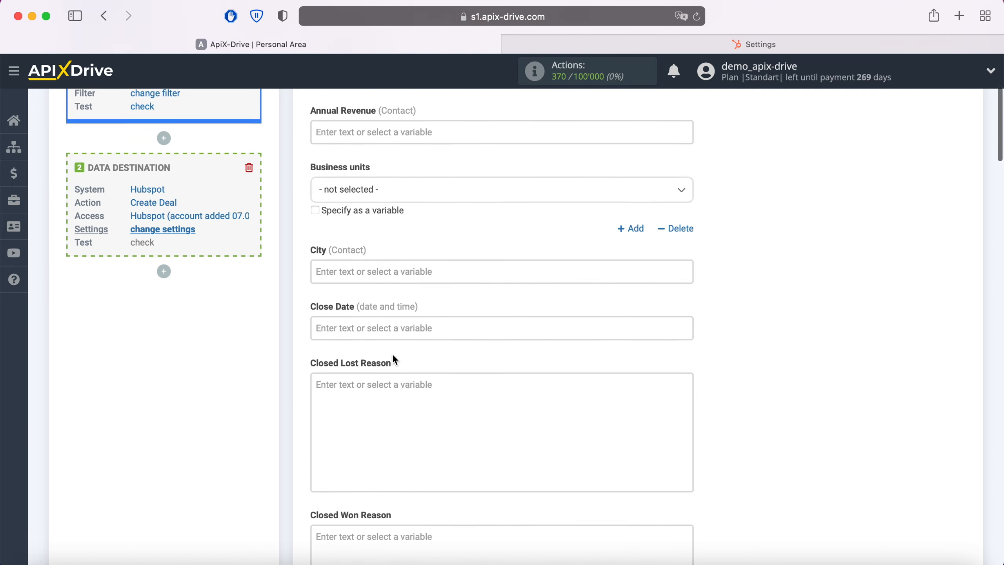
{"action": "scroll", "coordinate": [395, 360], "scroll_direction": "down", "scroll_amount": 8}
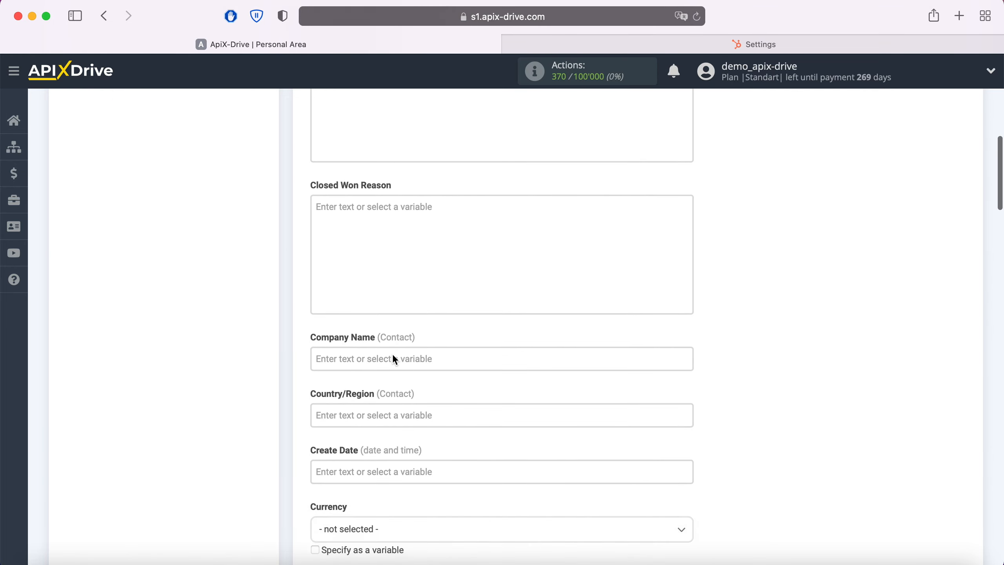
{"action": "scroll", "coordinate": [395, 360], "scroll_direction": "down", "scroll_amount": 4}
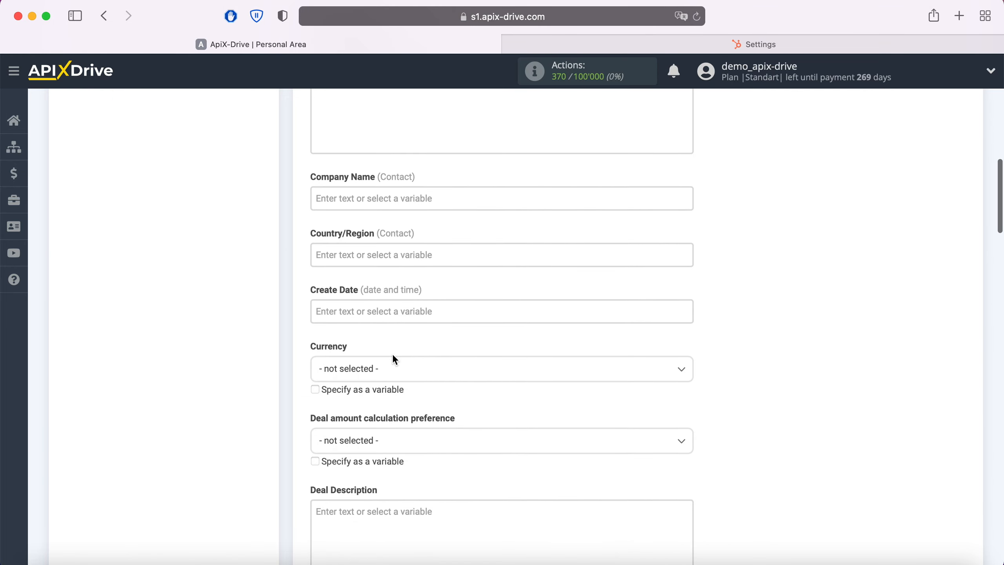
{"action": "scroll", "coordinate": [394, 358], "scroll_direction": "down", "scroll_amount": 7}
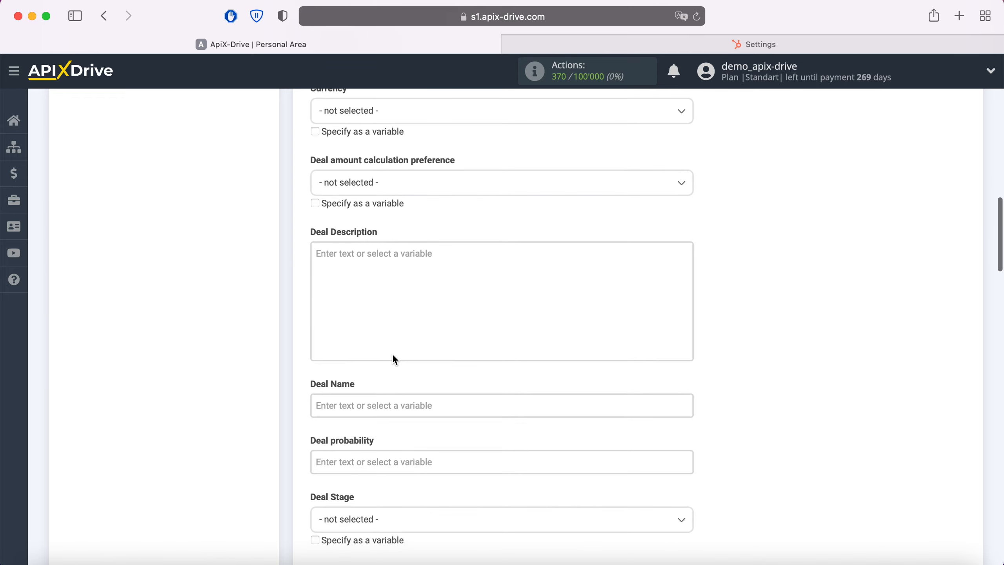
{"action": "scroll", "coordinate": [394, 358], "scroll_direction": "down", "scroll_amount": 3}
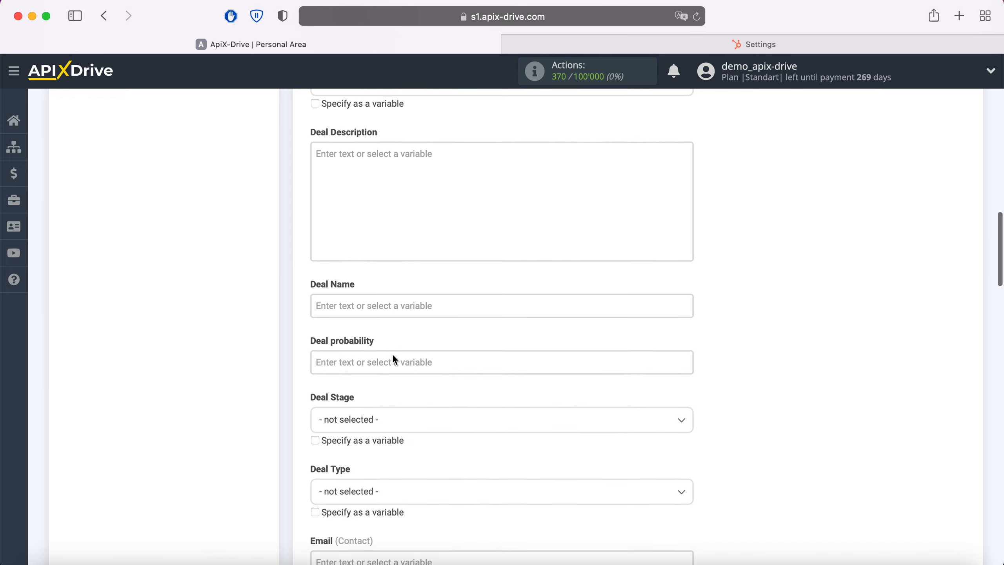
{"action": "left_click", "coordinate": [380, 301]}
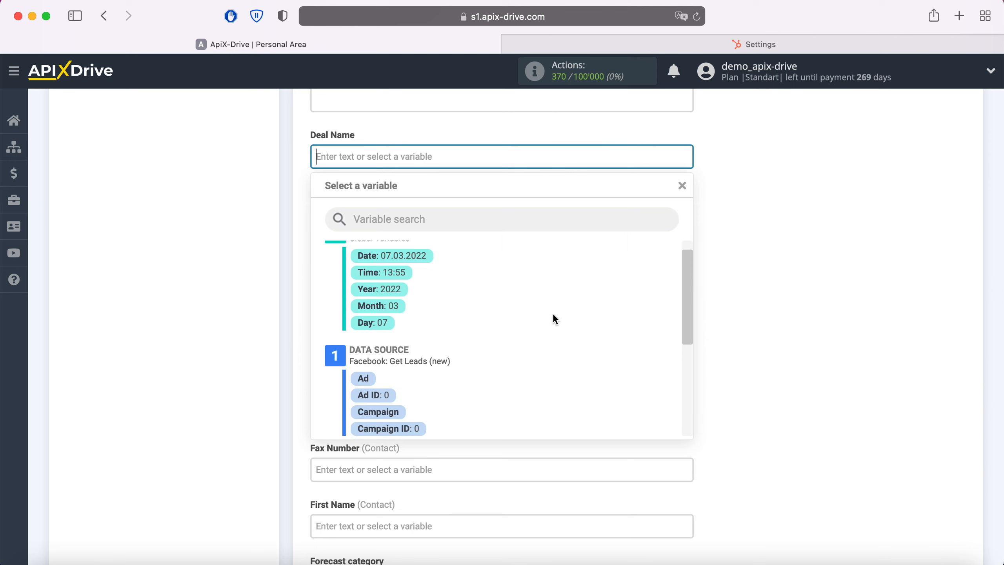
{"action": "scroll", "coordinate": [553, 315], "scroll_direction": "down", "scroll_amount": 3}
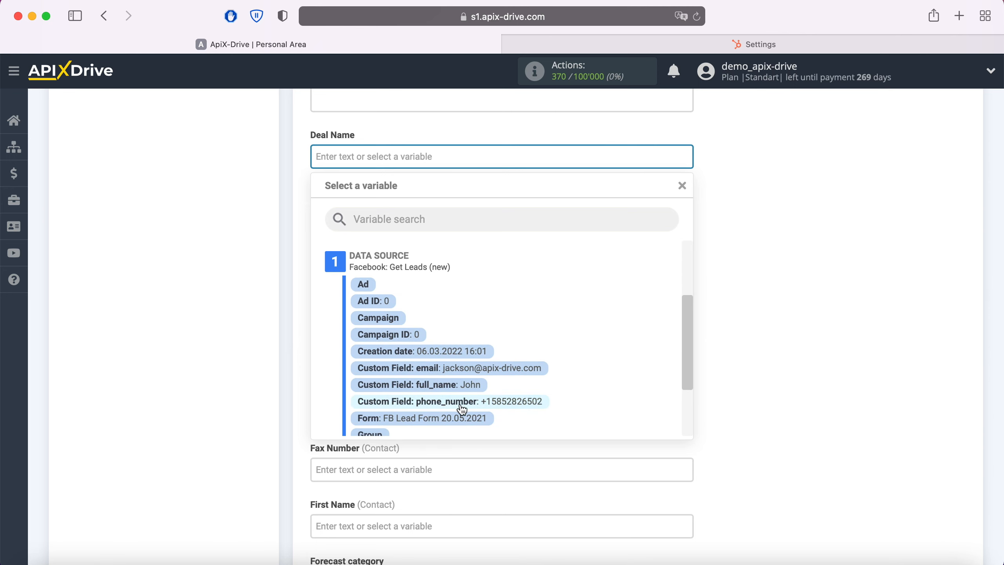
{"action": "left_click", "coordinate": [465, 385]}
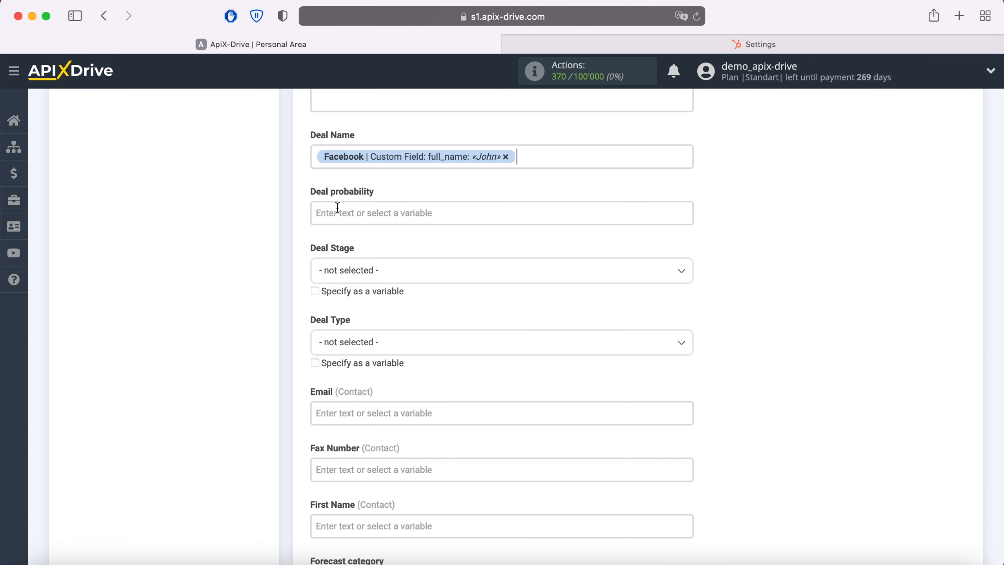
Step: Add the text "New Lead from Facebook" before the full_name variable in Deal Name
{"action": "left_click", "coordinate": [314, 157]}
{"action": "type", "text": "New Lead fr"}
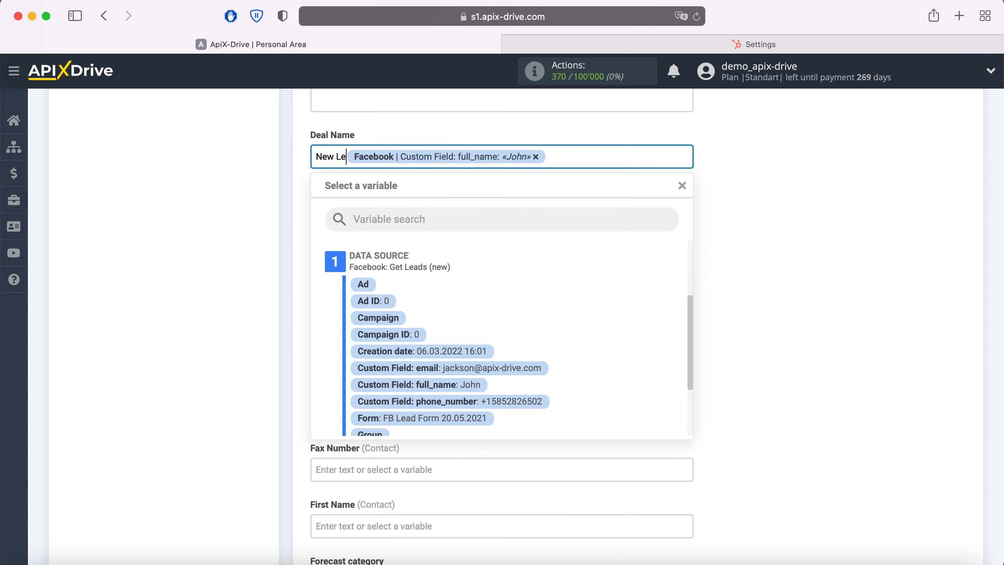
{"action": "type", "text": "om Facebook"}
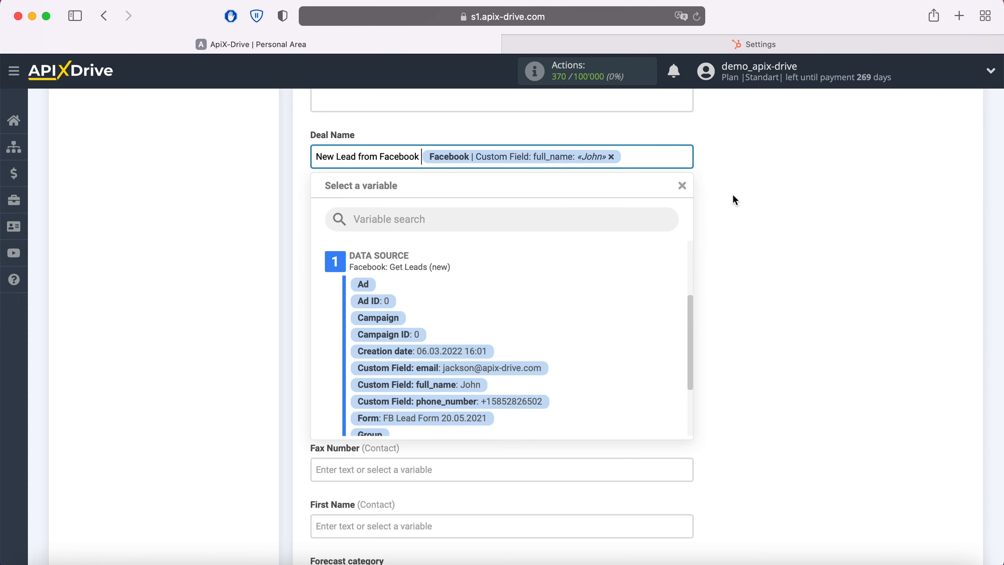
{"action": "left_click", "coordinate": [736, 235]}
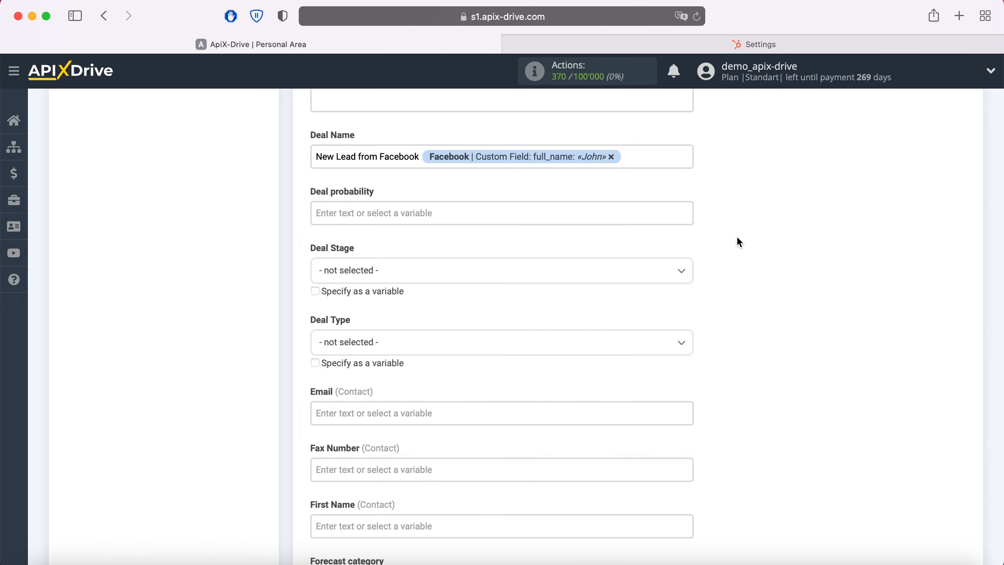
Step: Map the contact's Email field to the Facebook email custom field variable
{"action": "scroll", "coordinate": [731, 235], "scroll_direction": "down", "scroll_amount": 2}
{"action": "left_click", "coordinate": [344, 348]}
{"action": "scroll", "coordinate": [343, 349], "scroll_direction": "down", "scroll_amount": 5}
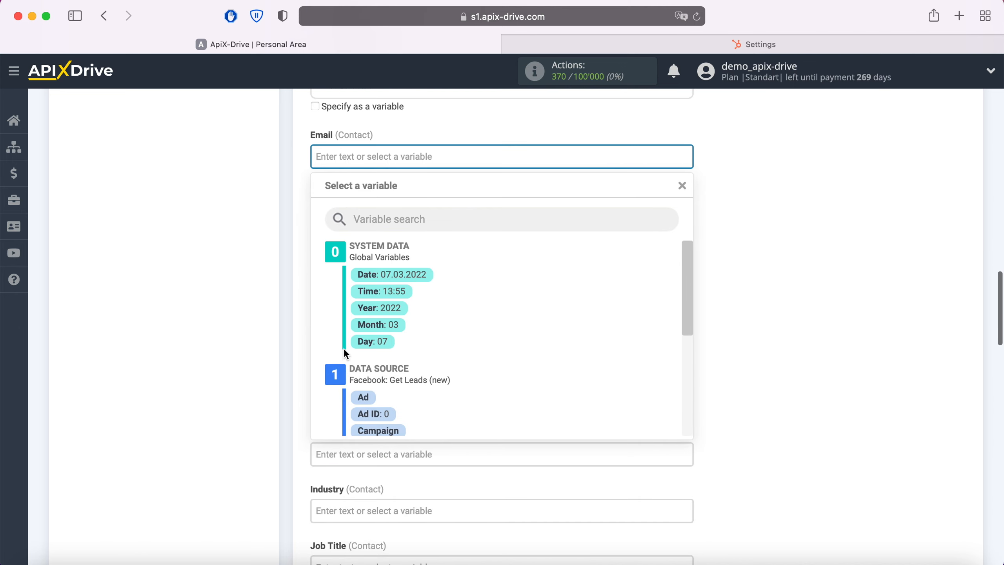
{"action": "scroll", "coordinate": [592, 311], "scroll_direction": "down", "scroll_amount": 3}
{"action": "left_click", "coordinate": [530, 376]}
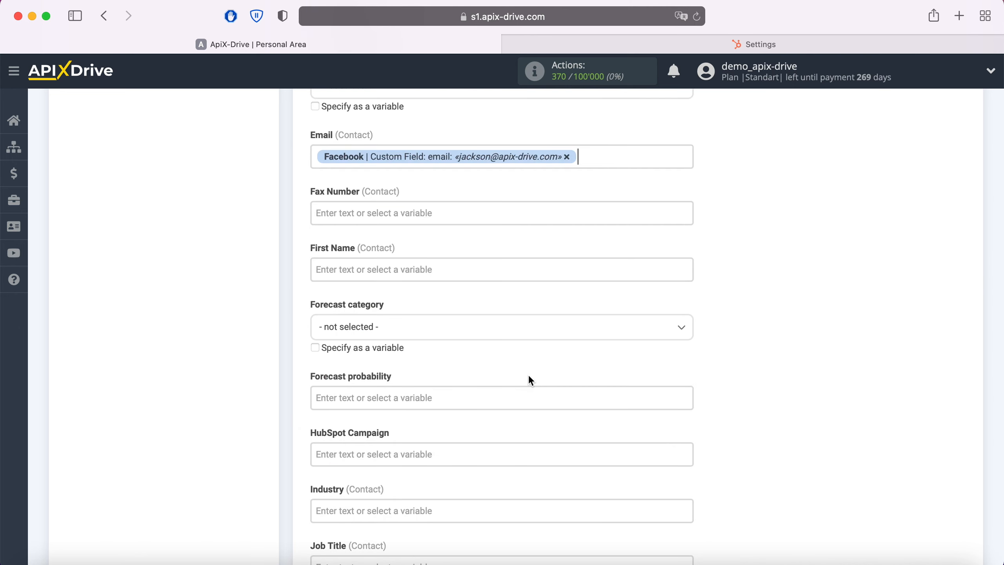
Step: Map the contact's First Name field to the Facebook full_name custom field variable
{"action": "left_click", "coordinate": [433, 273]}
{"action": "scroll", "coordinate": [429, 266], "scroll_direction": "down", "scroll_amount": 2}
{"action": "scroll", "coordinate": [572, 316], "scroll_direction": "down", "scroll_amount": 3}
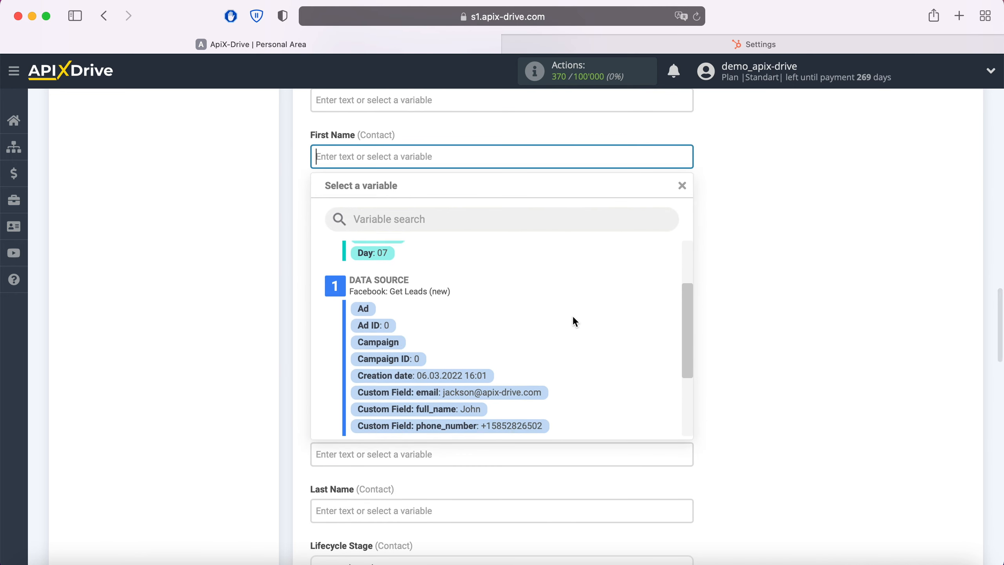
{"action": "left_click", "coordinate": [476, 407]}
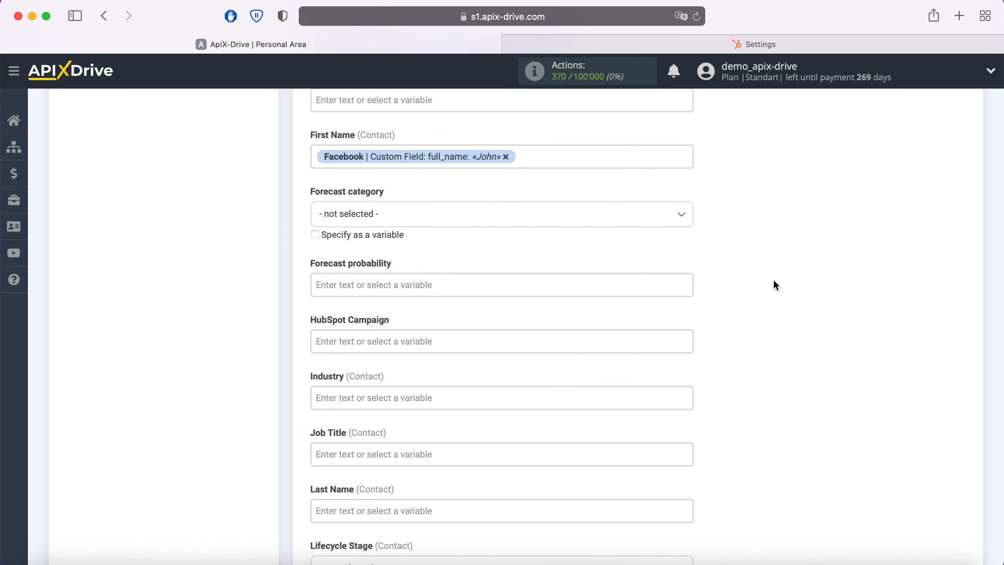
Step: Map the contact's Mobile Phone Number field to the Facebook phone_number custom field variable
{"action": "scroll", "coordinate": [775, 279], "scroll_direction": "down", "scroll_amount": 3}
{"action": "scroll", "coordinate": [775, 281], "scroll_direction": "down", "scroll_amount": 5}
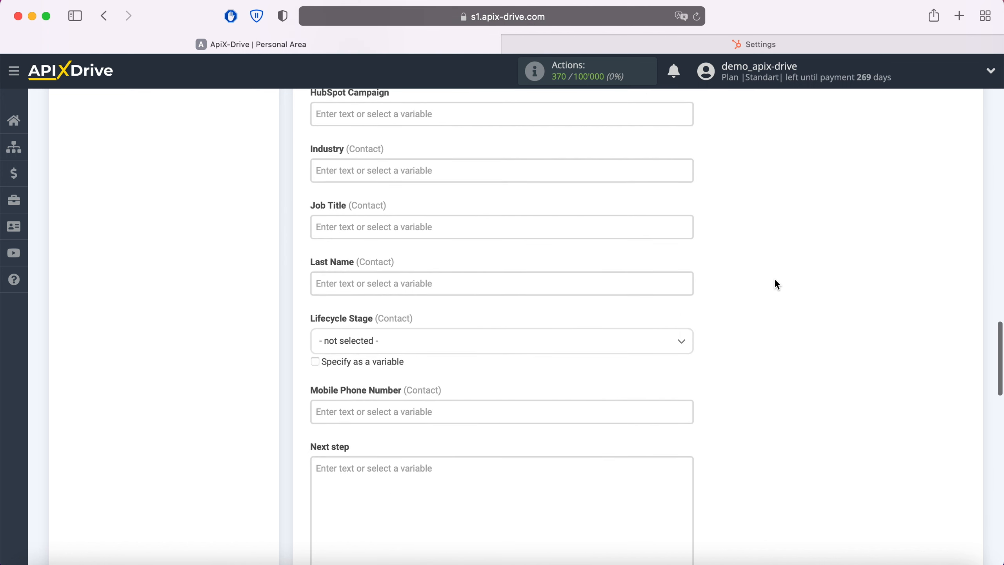
{"action": "left_click", "coordinate": [526, 313]}
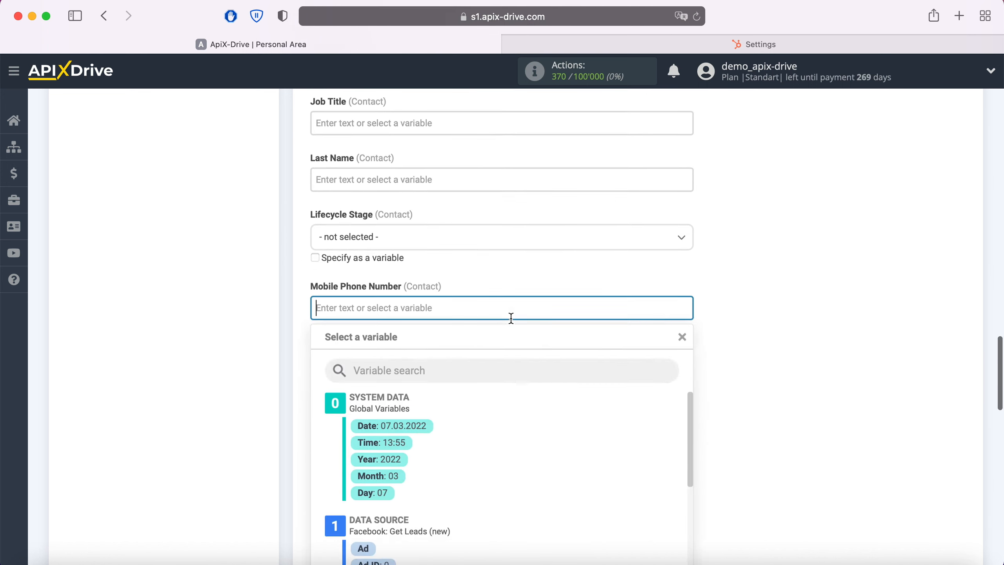
{"action": "scroll", "coordinate": [614, 319], "scroll_direction": "down", "scroll_amount": 5}
{"action": "scroll", "coordinate": [613, 325], "scroll_direction": "down", "scroll_amount": 2}
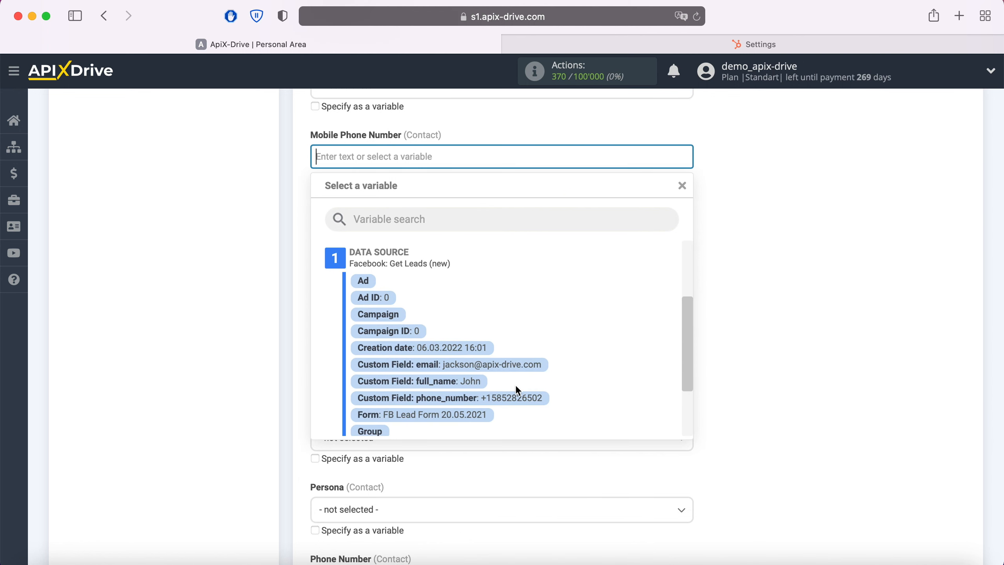
{"action": "left_click", "coordinate": [507, 397]}
Step: Map the contact's Phone Number field to the Facebook phone_number custom field variable
{"action": "scroll", "coordinate": [727, 270], "scroll_direction": "down", "scroll_amount": 5}
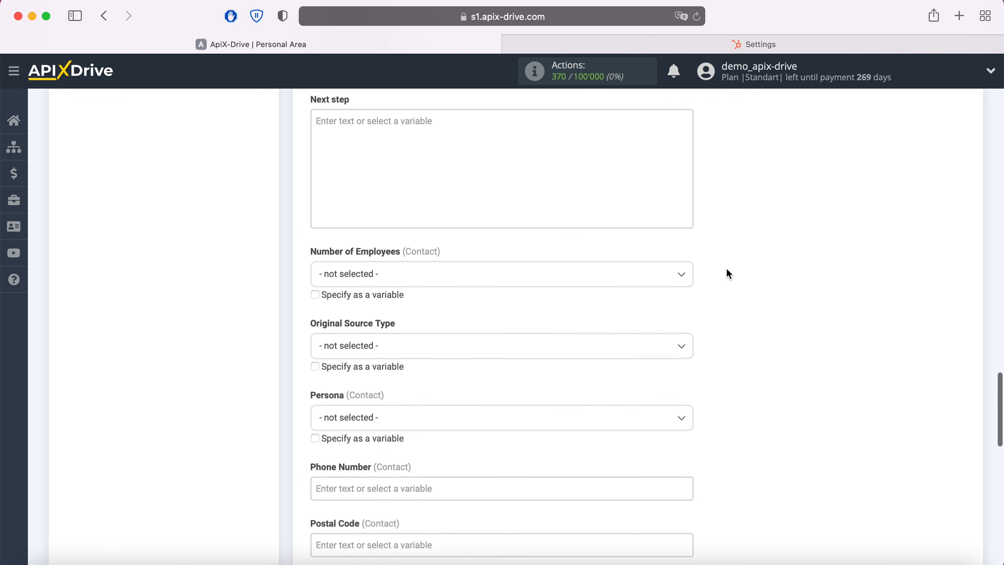
{"action": "scroll", "coordinate": [727, 269], "scroll_direction": "down", "scroll_amount": 2}
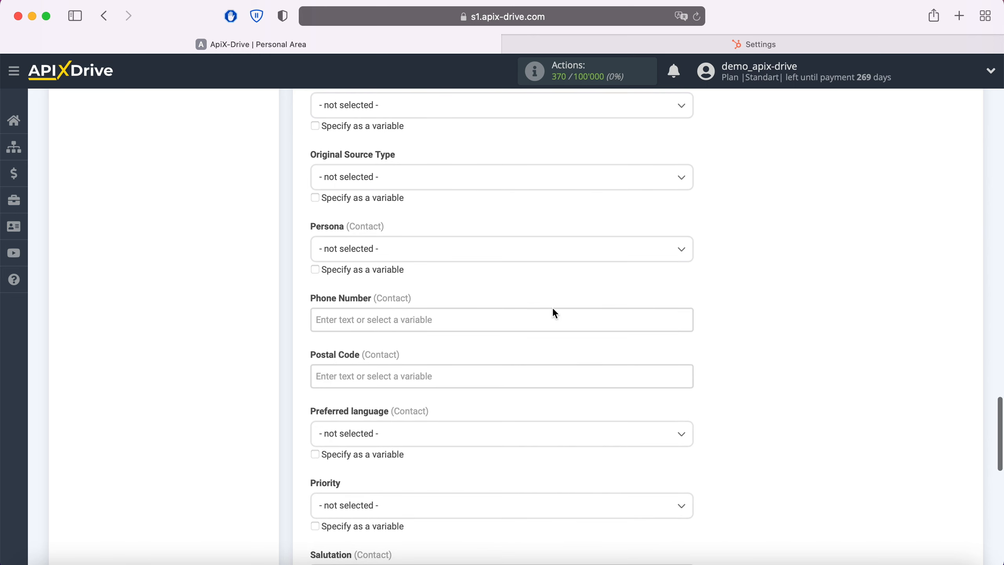
{"action": "left_click", "coordinate": [392, 318]}
{"action": "scroll", "coordinate": [395, 320], "scroll_direction": "down", "scroll_amount": 4}
{"action": "scroll", "coordinate": [587, 300], "scroll_direction": "down", "scroll_amount": 3}
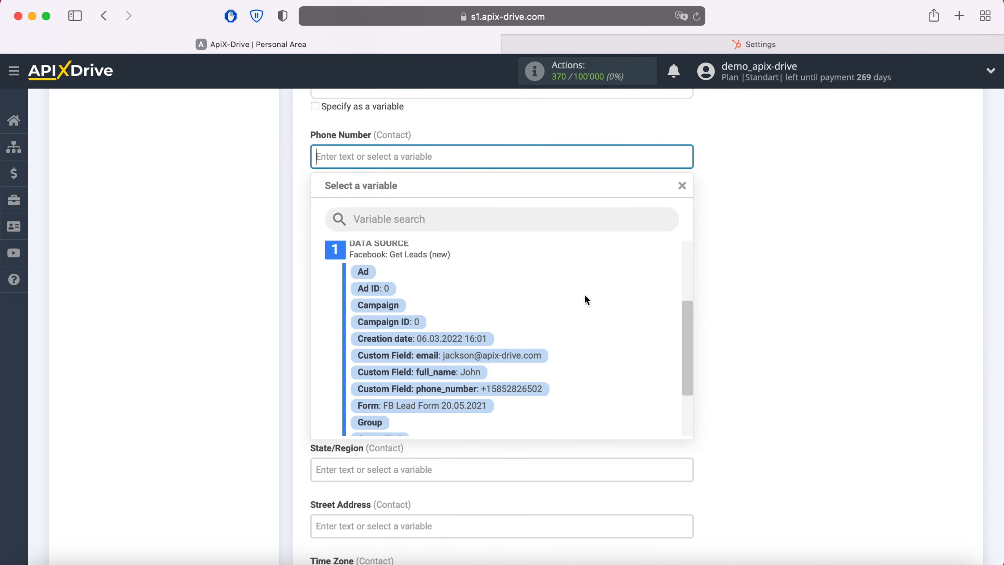
{"action": "left_click", "coordinate": [505, 388]}
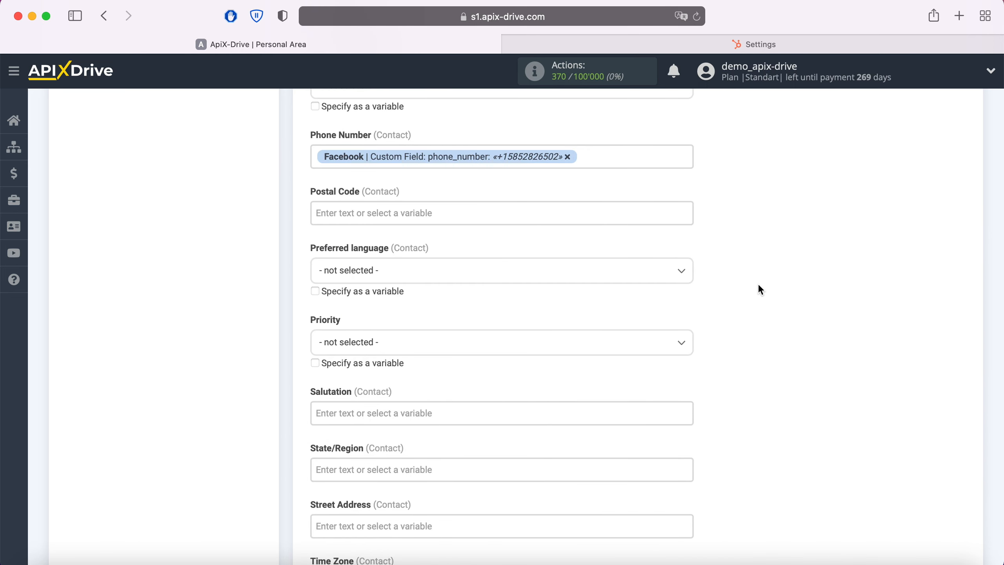
Step: Leave the remaining Hubspot fields empty and continue to the data destination test
{"action": "scroll", "coordinate": [759, 285], "scroll_direction": "down", "scroll_amount": 2}
{"action": "scroll", "coordinate": [759, 286], "scroll_direction": "down", "scroll_amount": 5}
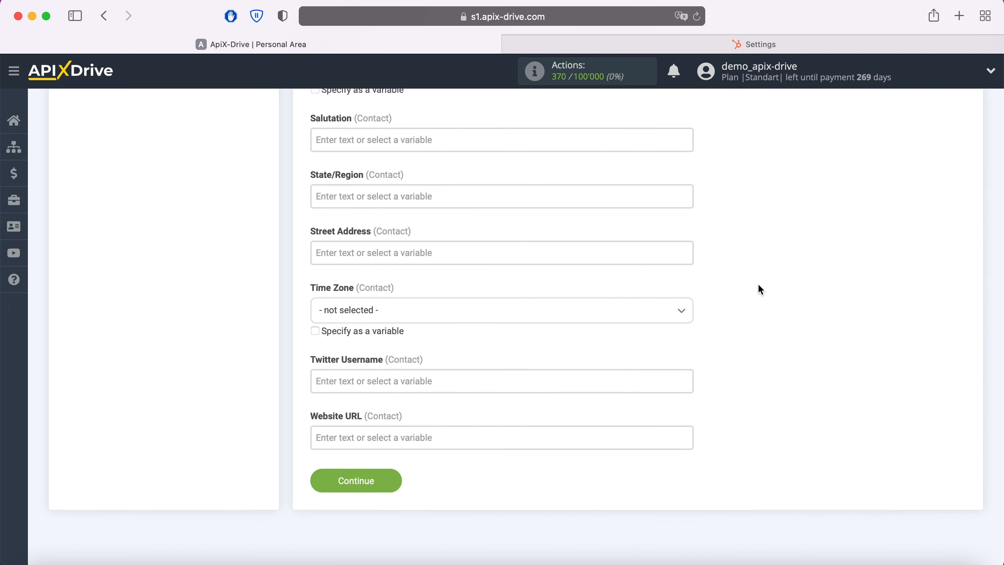
{"action": "left_click", "coordinate": [383, 480]}
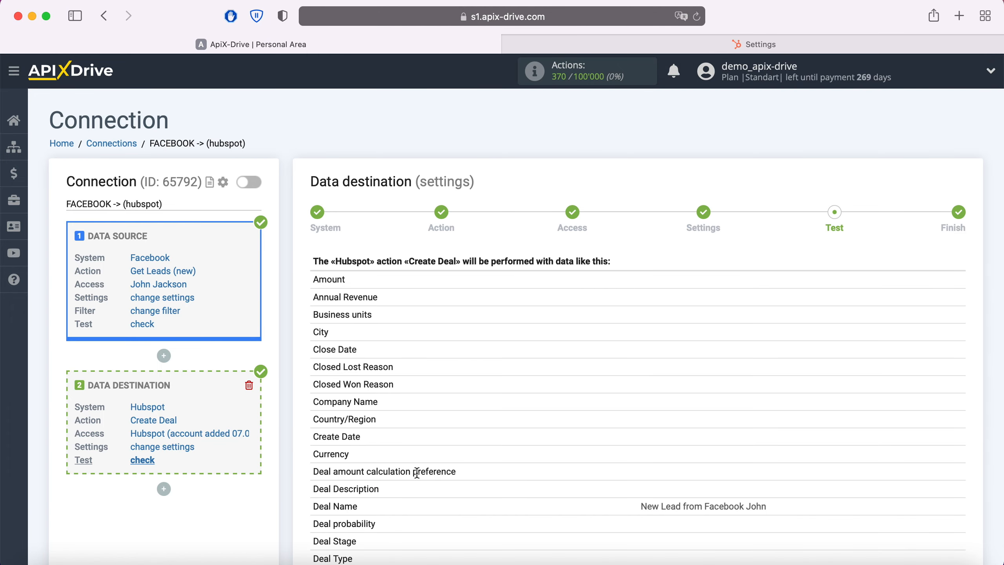
Step: Review the sample deal data for the Create Deal action and send the test data to Hubspot
{"action": "scroll", "coordinate": [823, 355], "scroll_direction": "down", "scroll_amount": 5}
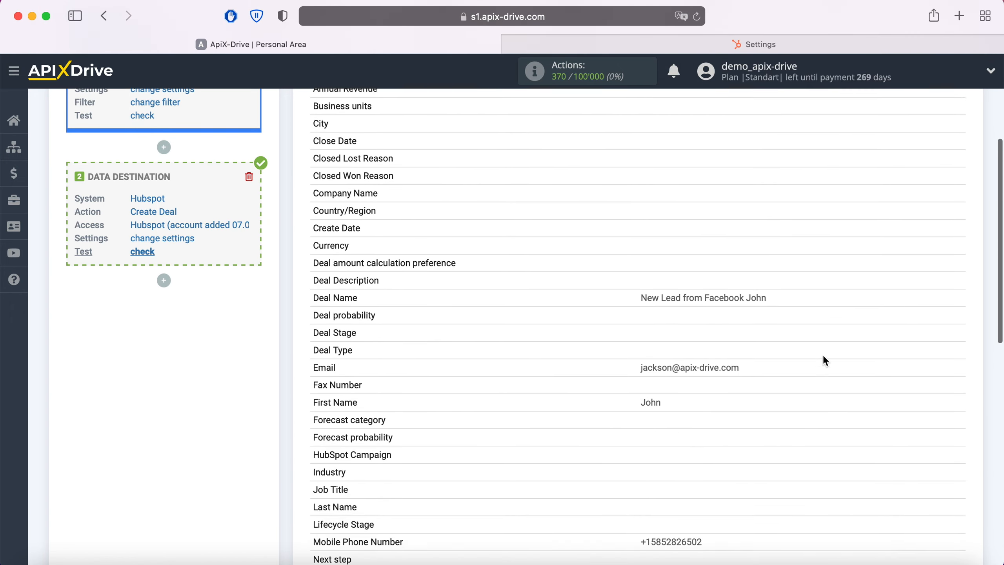
{"action": "scroll", "coordinate": [824, 356], "scroll_direction": "down", "scroll_amount": 4}
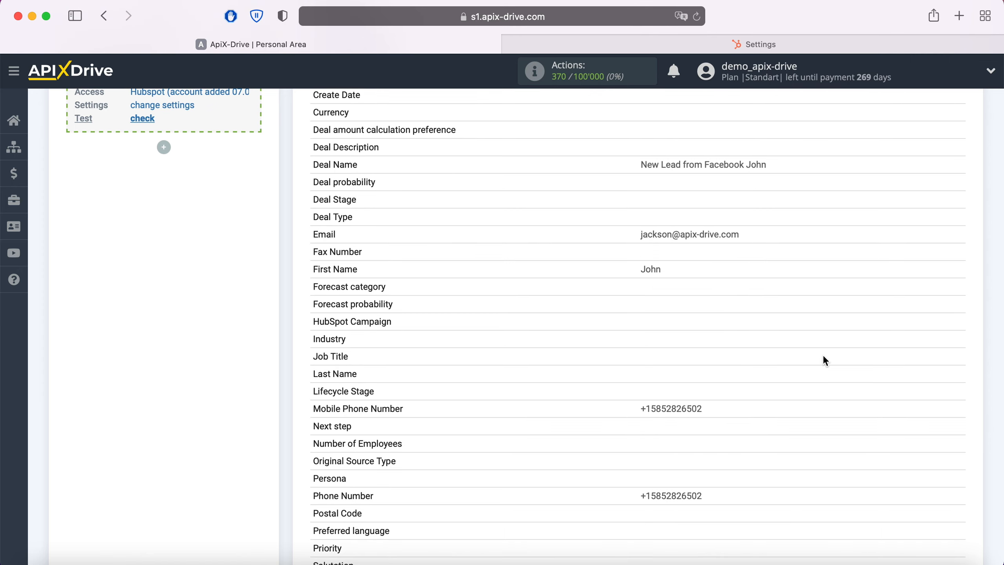
{"action": "scroll", "coordinate": [824, 357], "scroll_direction": "down", "scroll_amount": 5}
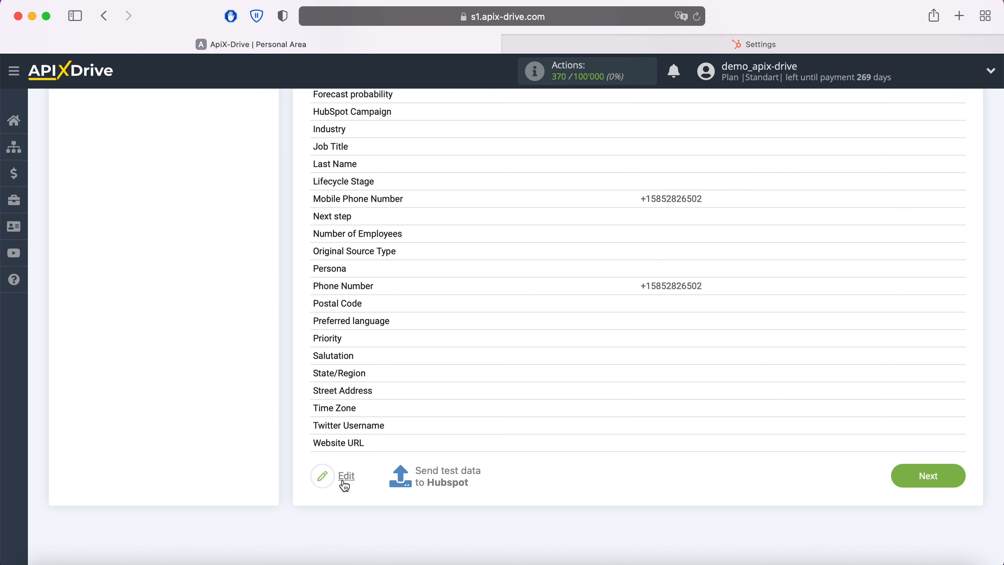
{"action": "left_click", "coordinate": [432, 472]}
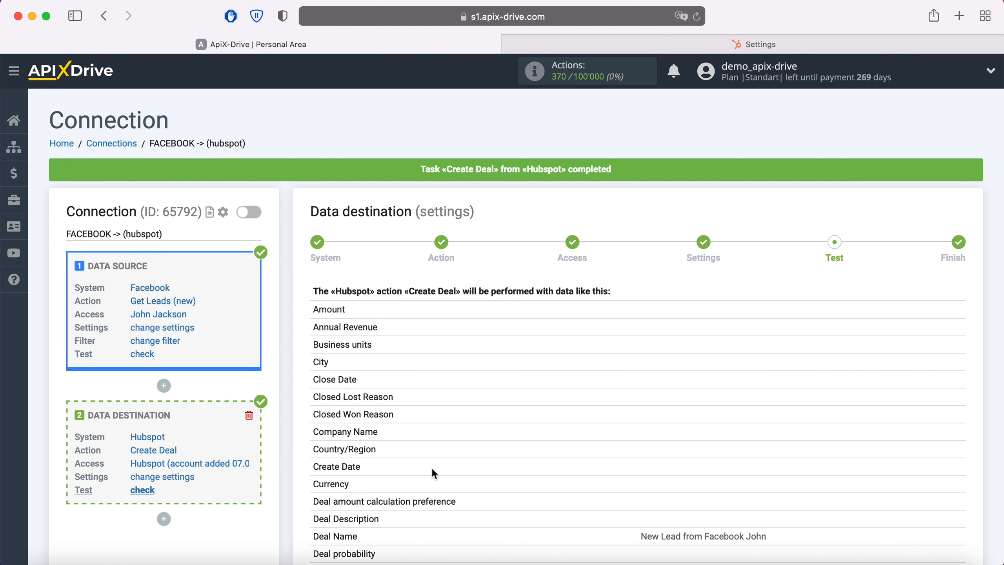
Step: Switch to HubSpot and open the new test deal from the Sales deals list to check its details
{"action": "left_click", "coordinate": [734, 44]}
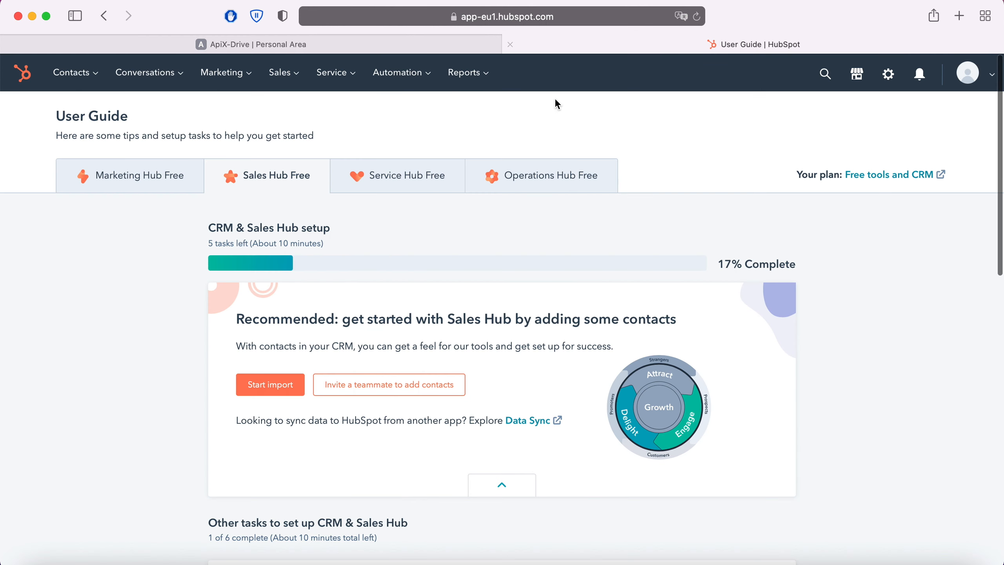
{"action": "left_click", "coordinate": [293, 79]}
{"action": "left_click", "coordinate": [285, 112]}
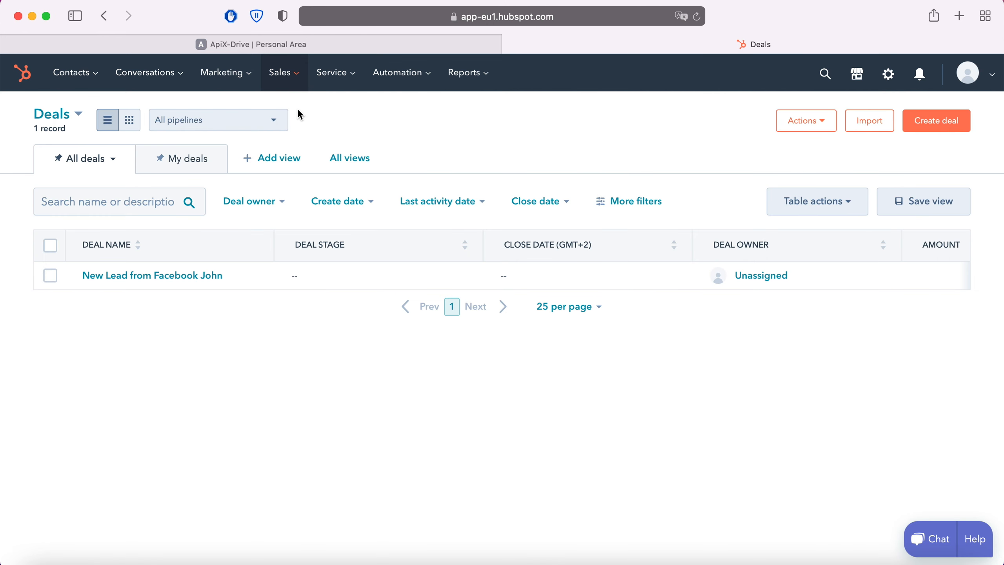
{"action": "left_click", "coordinate": [170, 277]}
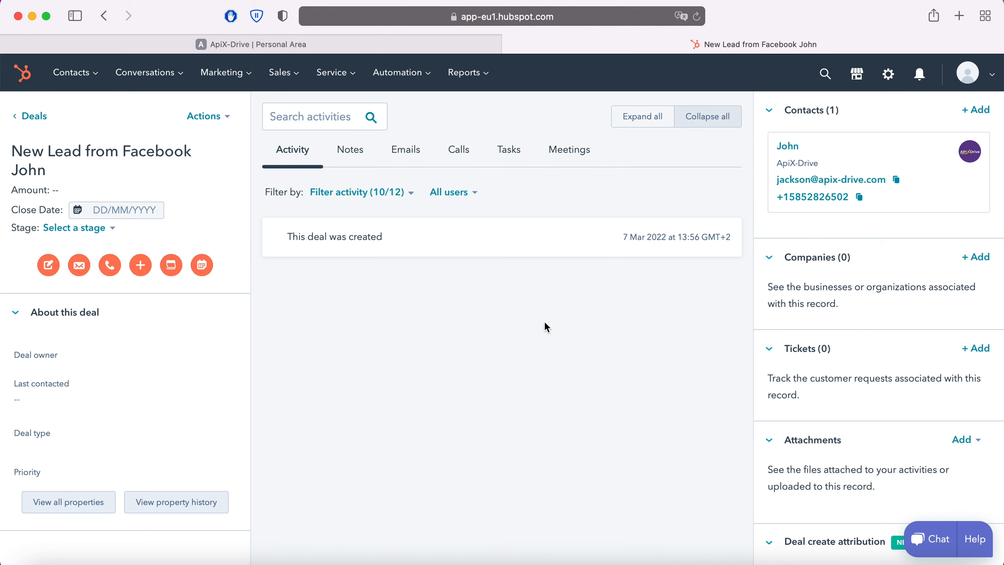
Step: Return to ApiX-Drive, finish the data destination test and enable automatic updates for the connection
{"action": "left_click", "coordinate": [262, 43]}
{"action": "scroll", "coordinate": [860, 349], "scroll_direction": "down", "scroll_amount": 12}
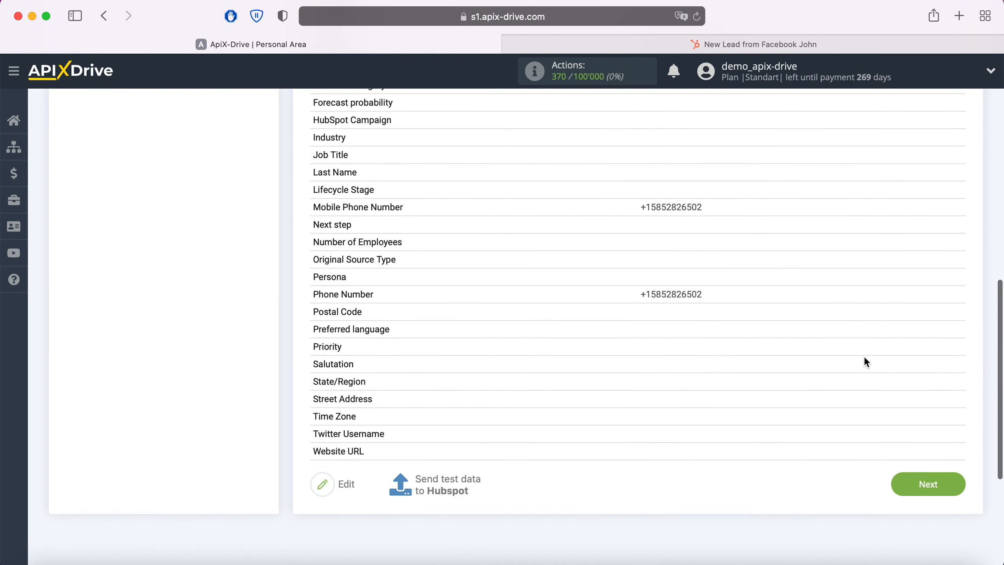
{"action": "left_click", "coordinate": [954, 483]}
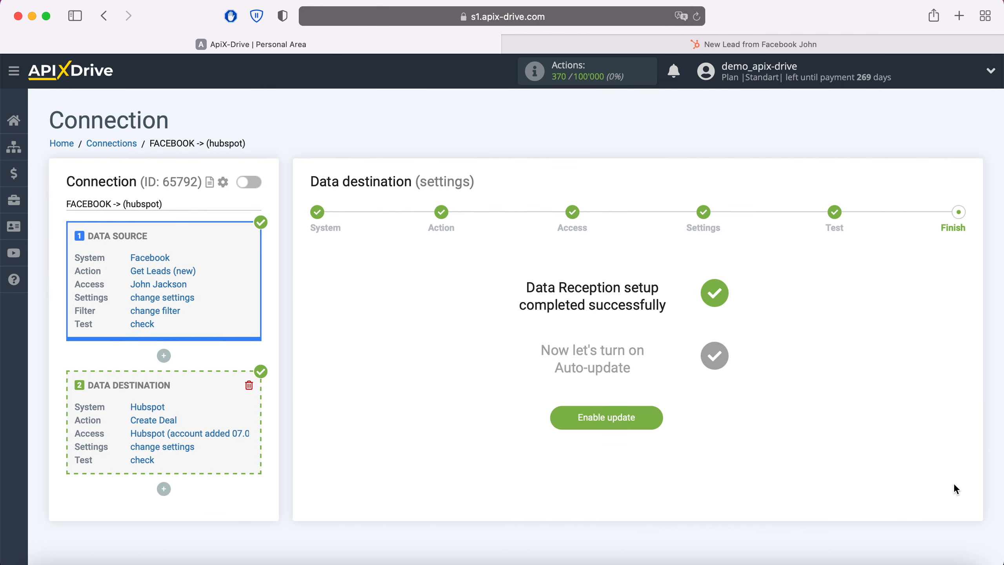
{"action": "left_click", "coordinate": [646, 418]}
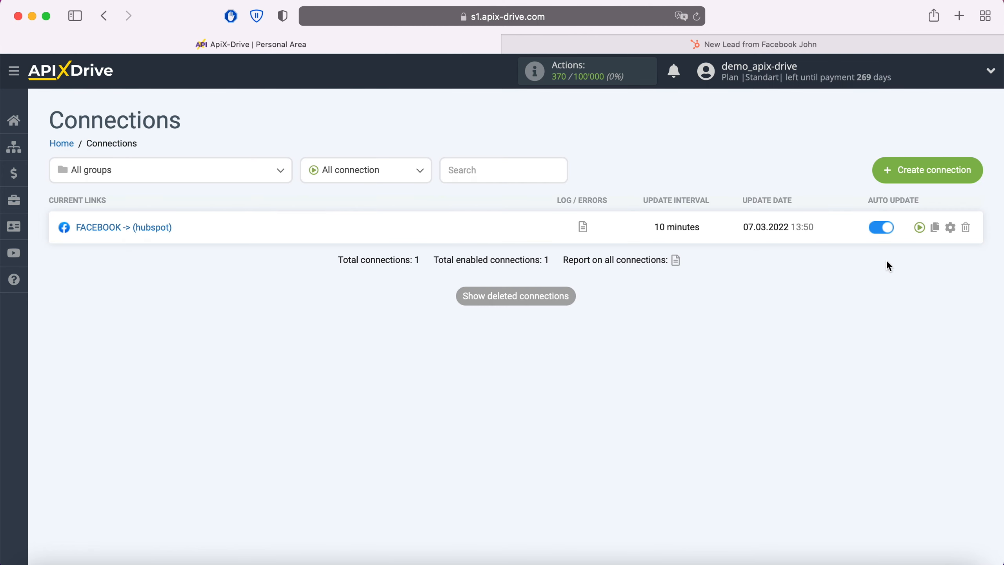
Step: Set the update interval of the FACEBOOK -> (hubspot) connection to 5 minutes and save the connection setup
{"action": "left_click", "coordinate": [954, 228]}
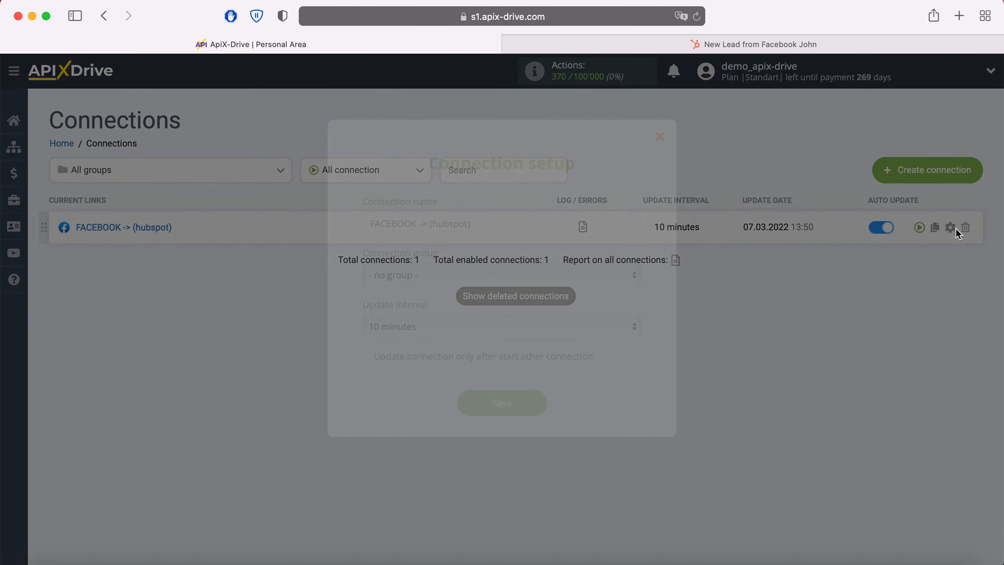
{"action": "left_click", "coordinate": [628, 327]}
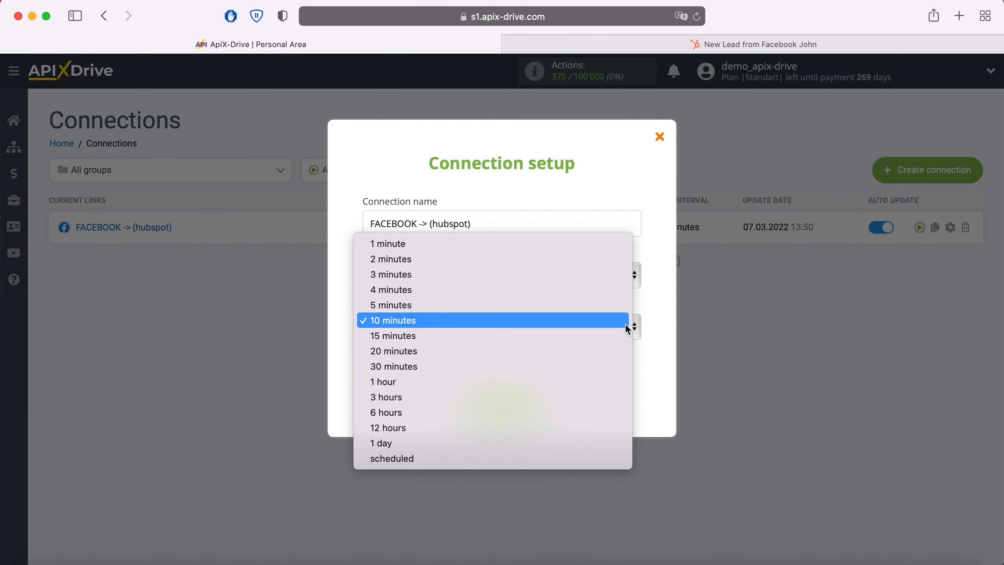
{"action": "left_click", "coordinate": [574, 304]}
{"action": "left_click", "coordinate": [532, 397]}
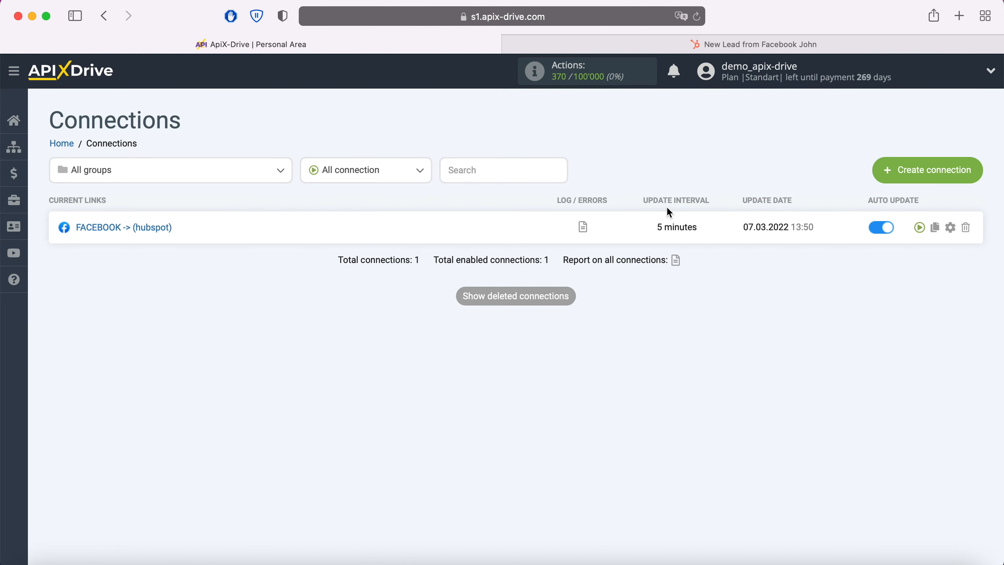